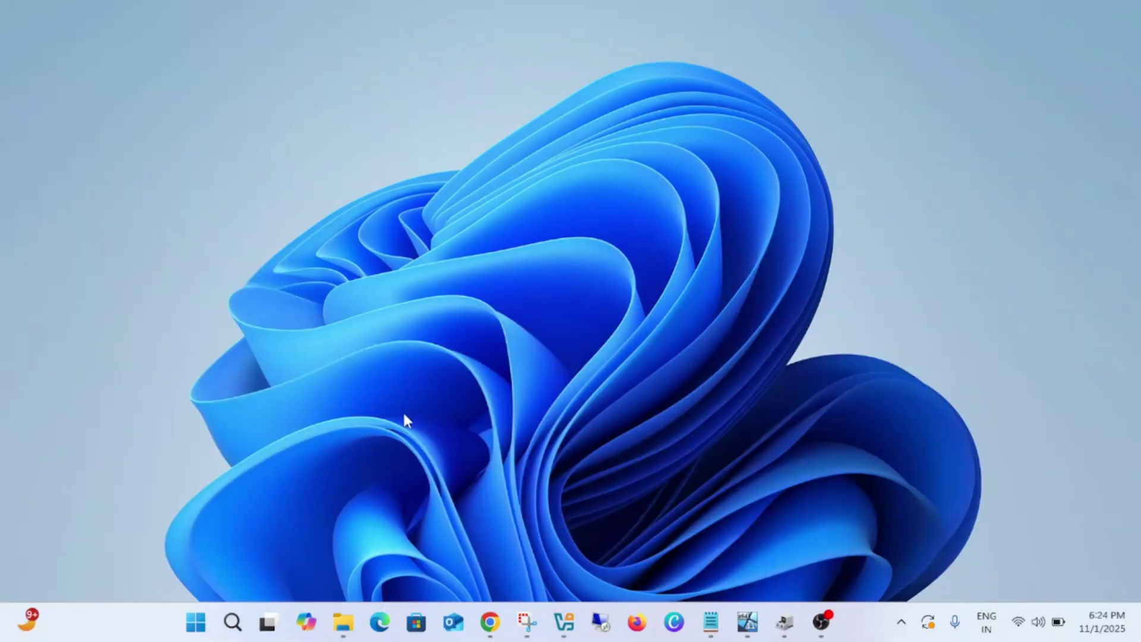
# Step: Open File Explorer's This PC view listing drives C:, D:, E: and F: with free space
pyautogui.click(343, 622)
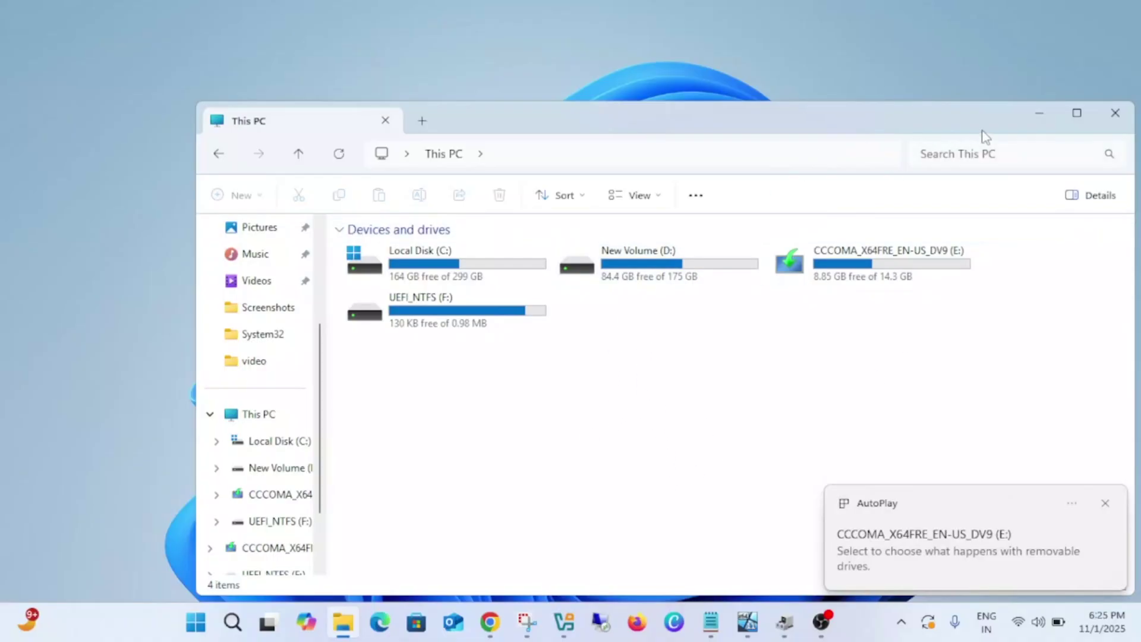
# Step: Minimize File Explorer and launch Control Panel by searching 'contr'
pyautogui.click(1039, 117)
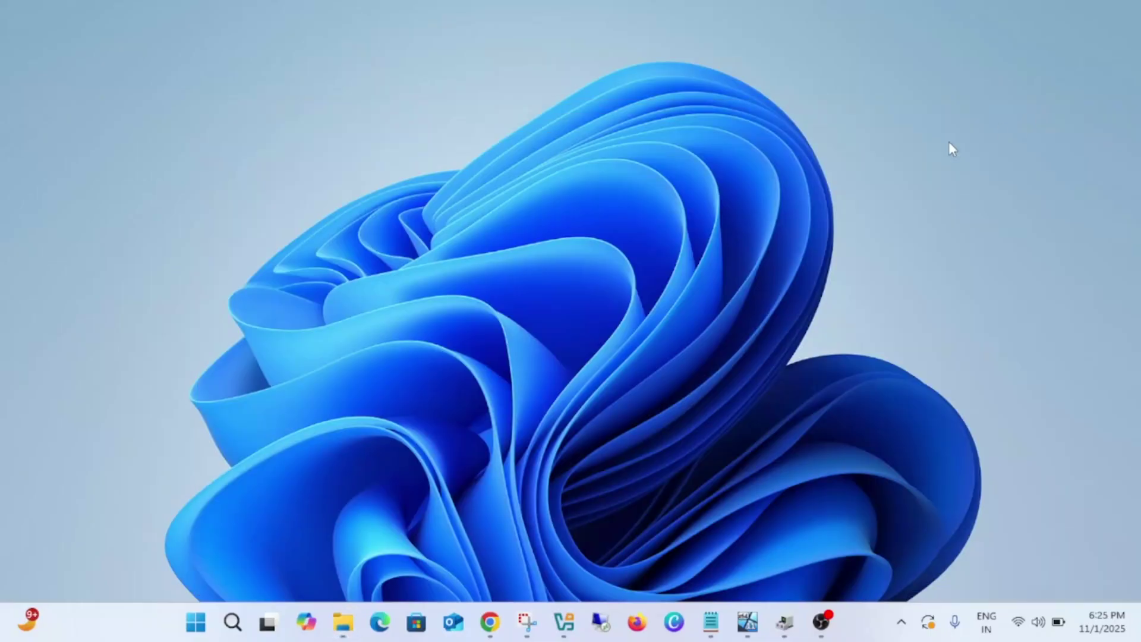
pyautogui.click(233, 623)
pyautogui.write('contr')
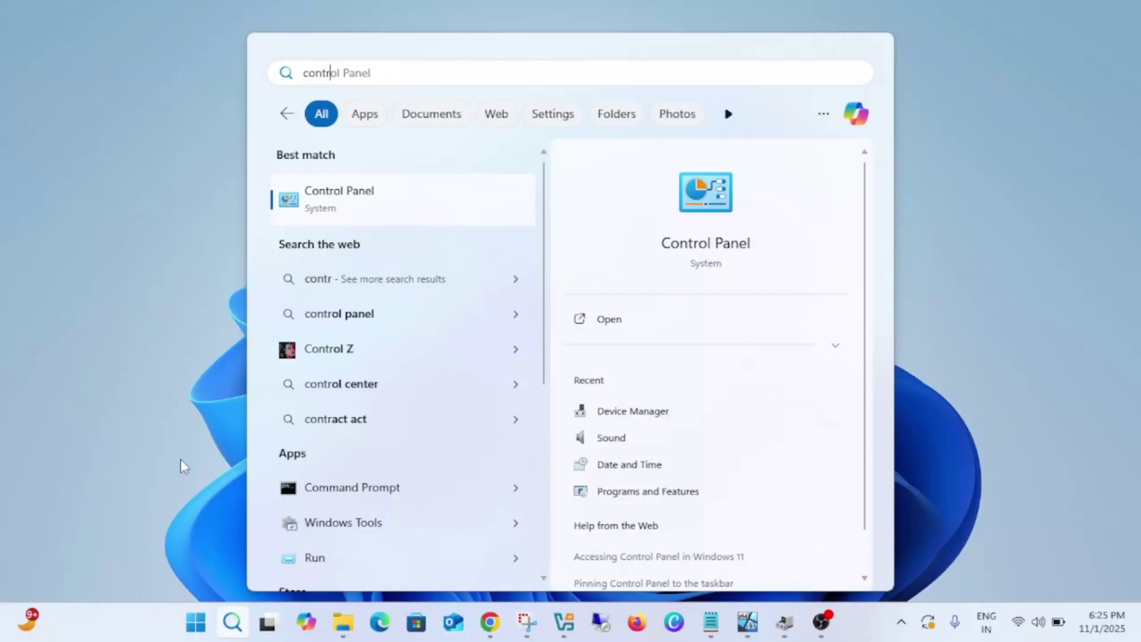
pyautogui.click(357, 205)
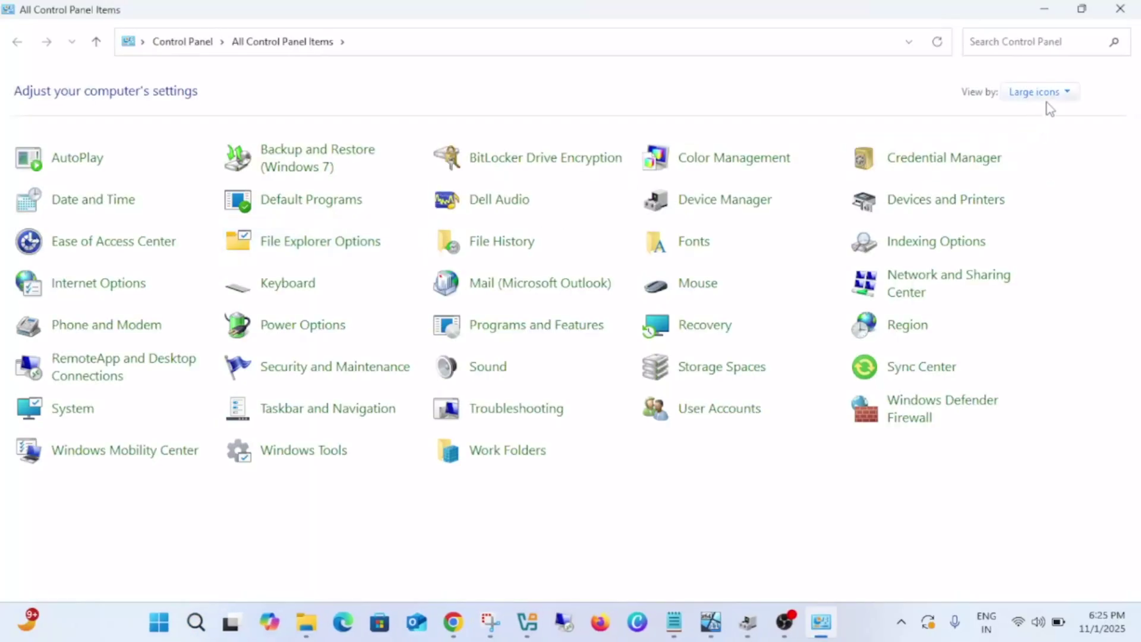
# Step: Show Control Panel items as Large icons and open Power Options
pyautogui.click(1045, 95)
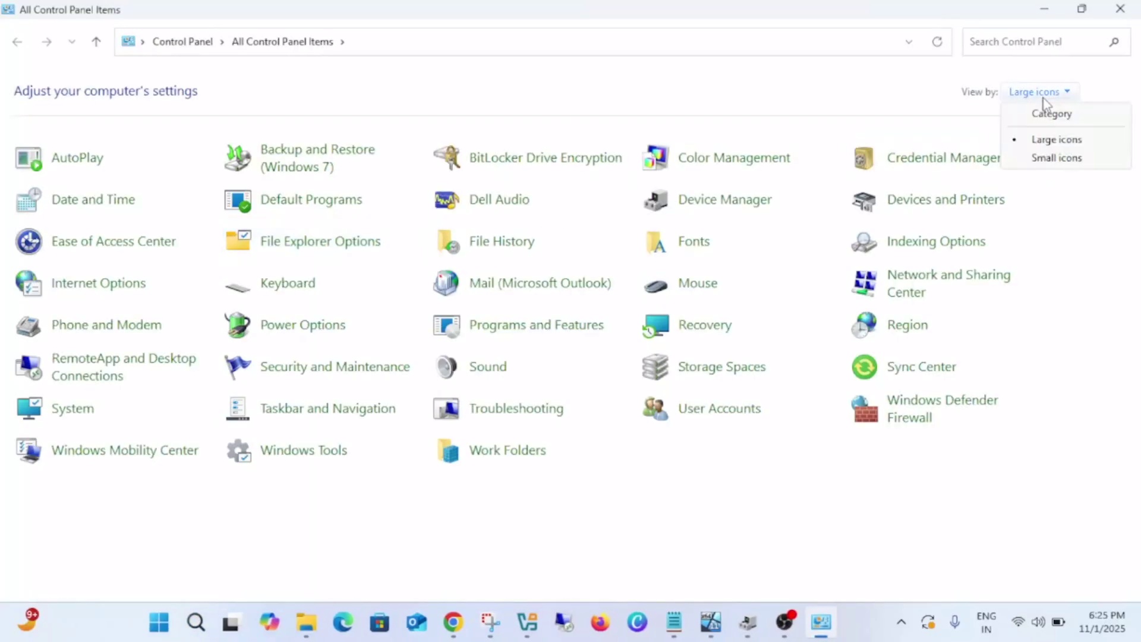
pyautogui.click(1051, 113)
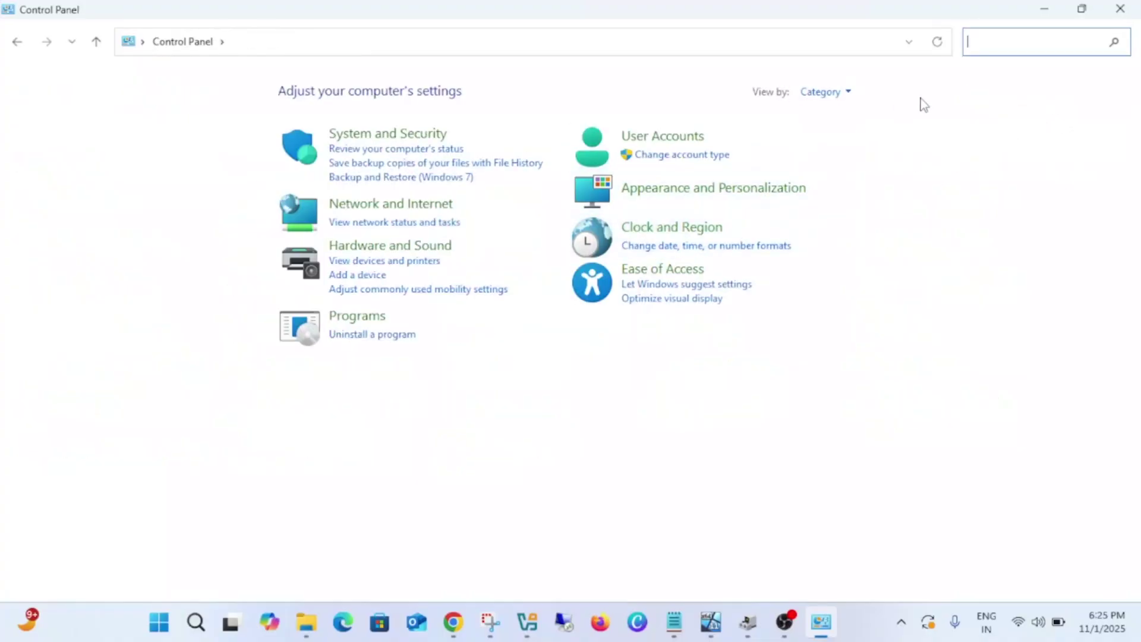
pyautogui.click(832, 92)
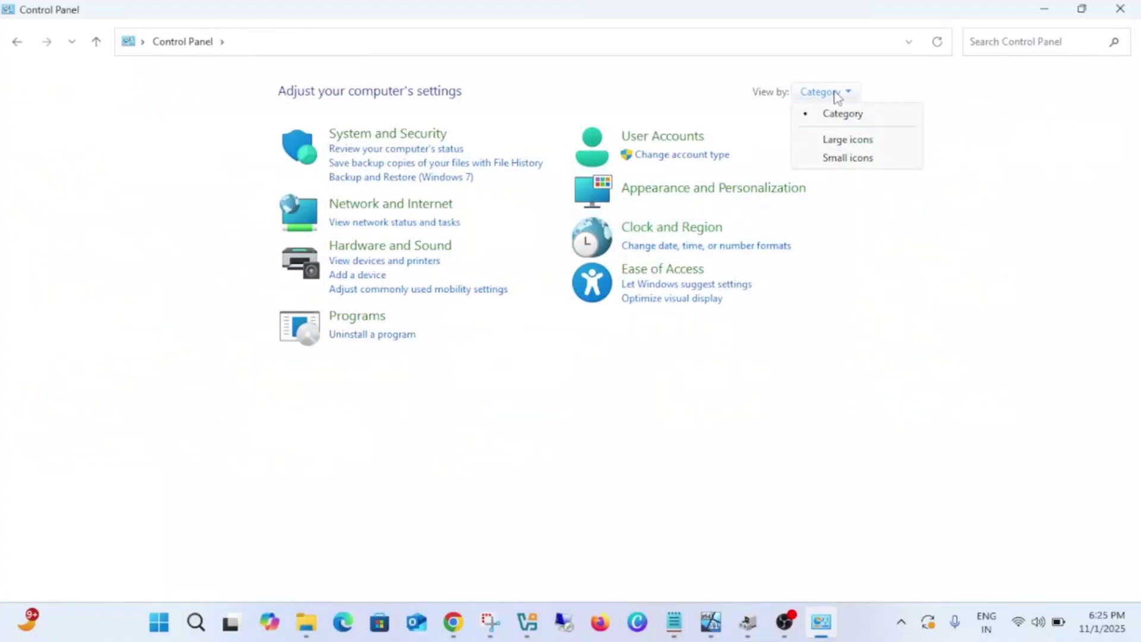
pyautogui.click(853, 143)
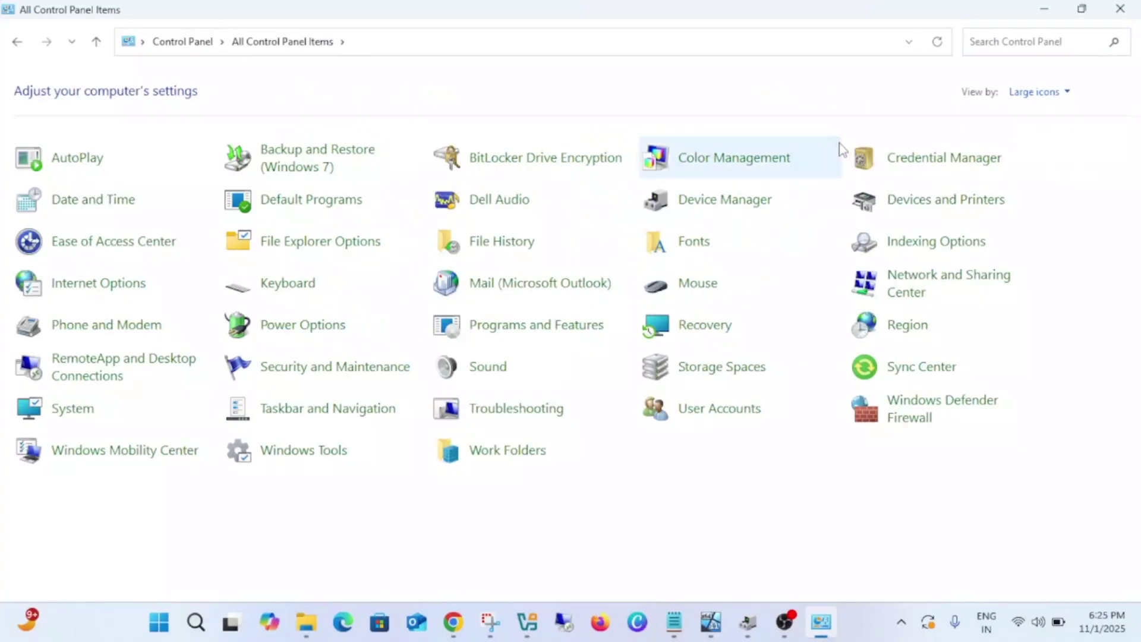
pyautogui.click(301, 337)
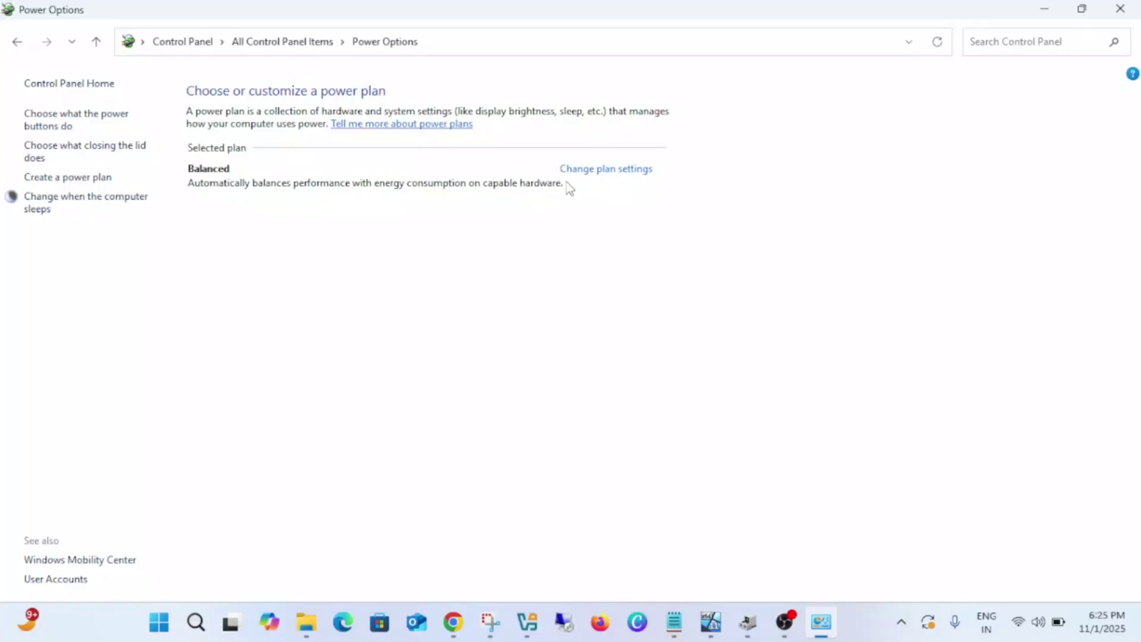
# Step: Open the Balanced plan's settings, where display-off and sleep are set to Never
pyautogui.click(607, 178)
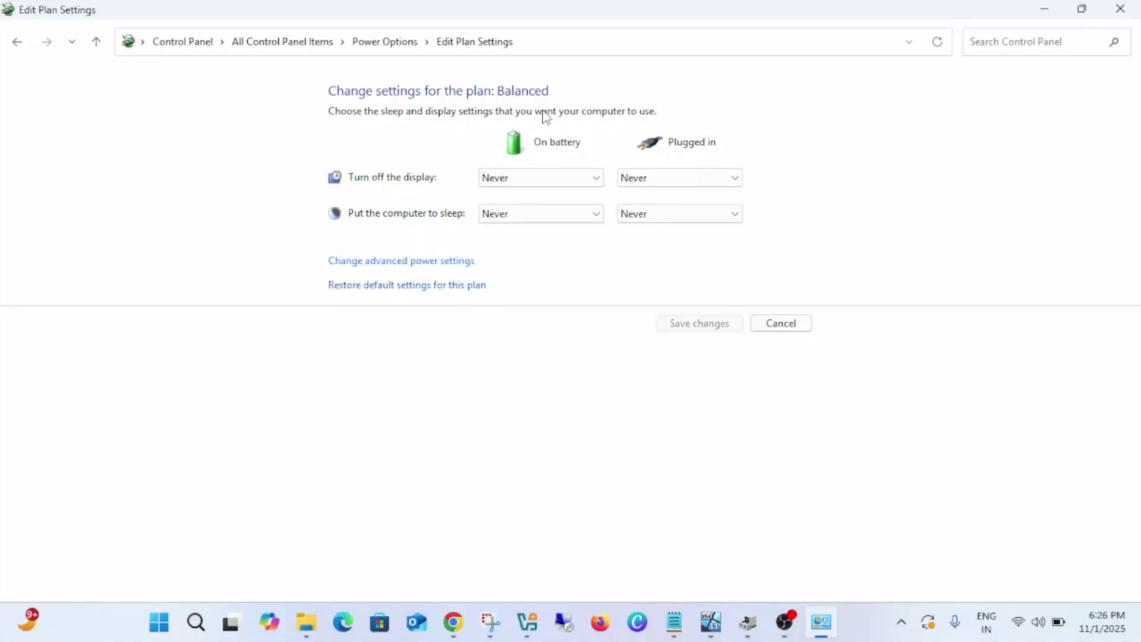
# Step: Open advanced power settings and expand PCI Express > Link State Power Management (Maximum power savings)
pyautogui.click(427, 262)
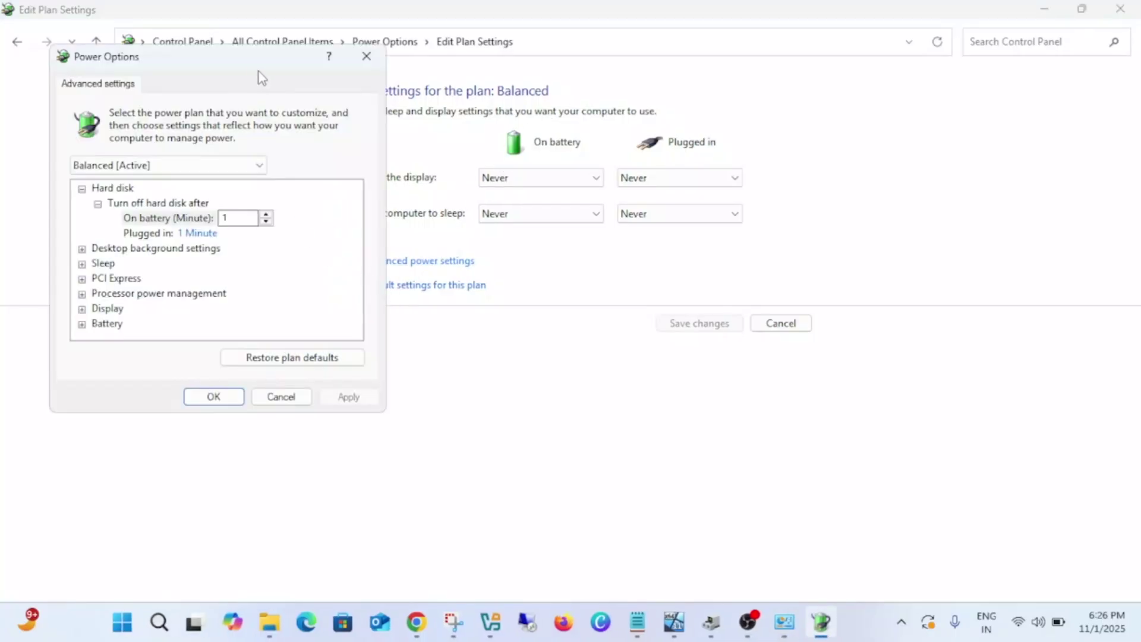
pyautogui.moveTo(254, 61); pyautogui.dragTo(515, 117)
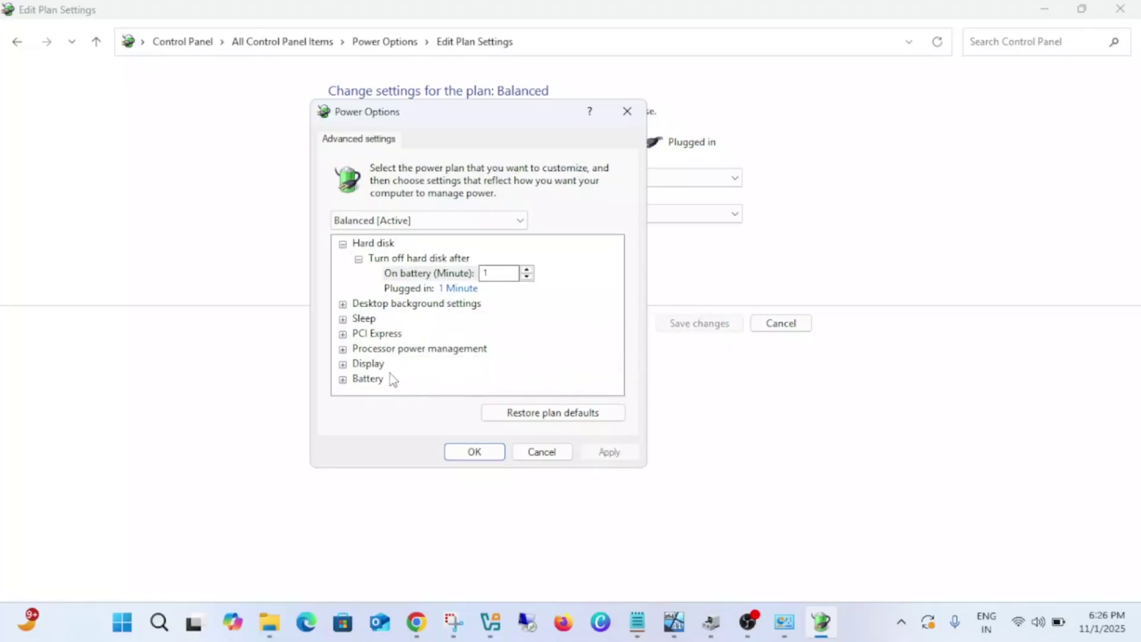
pyautogui.click(344, 335)
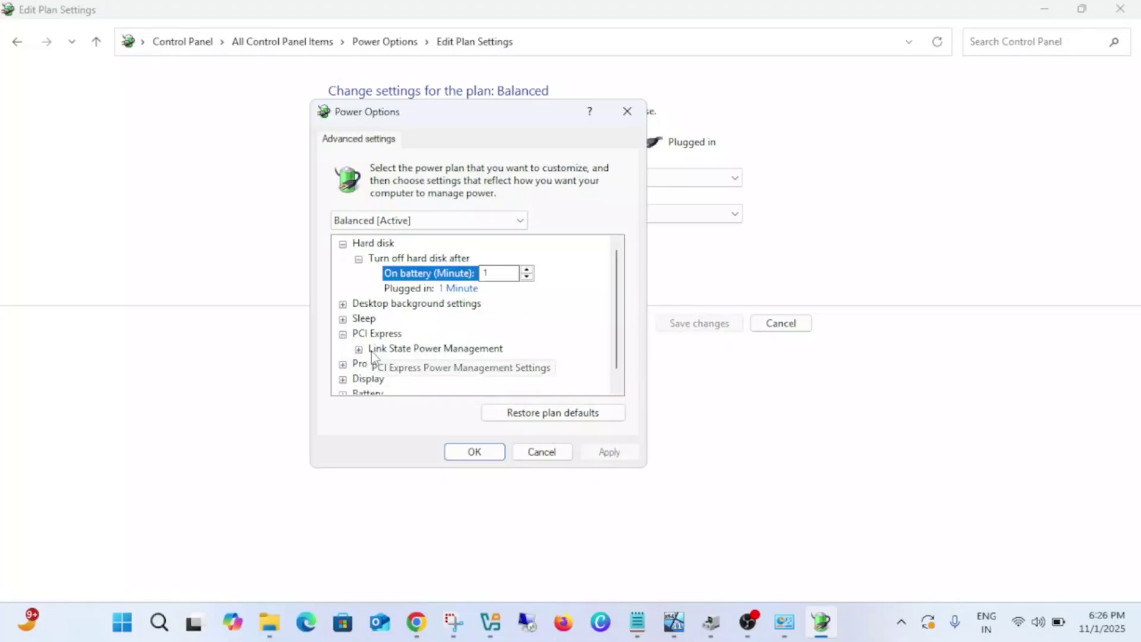
pyautogui.click(359, 349)
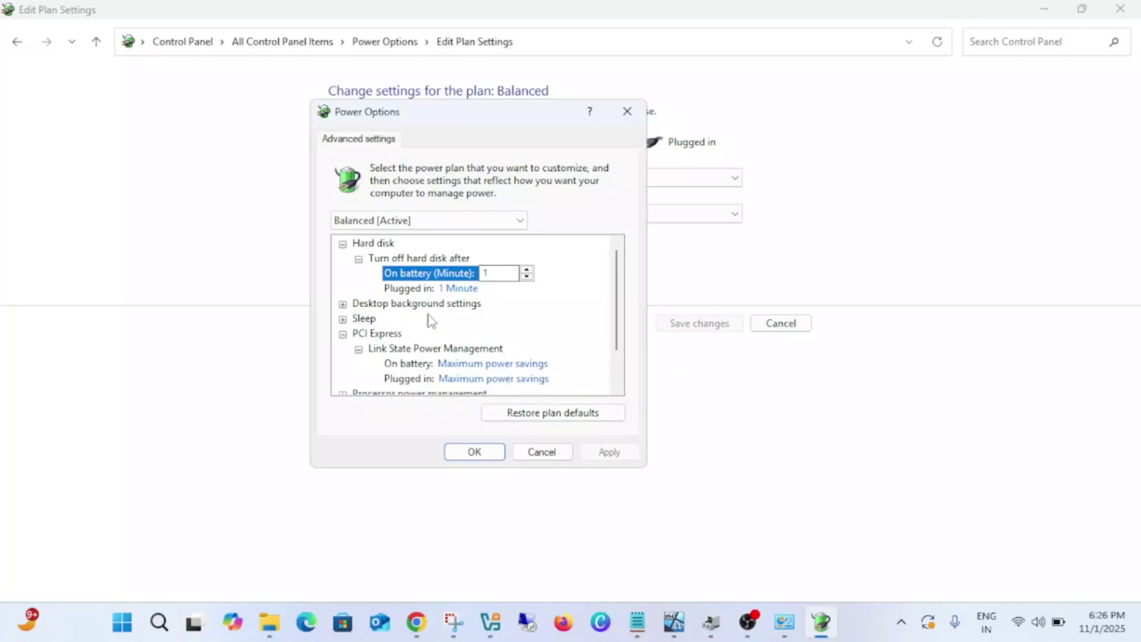
pyautogui.scroll(-1, 432, 321)
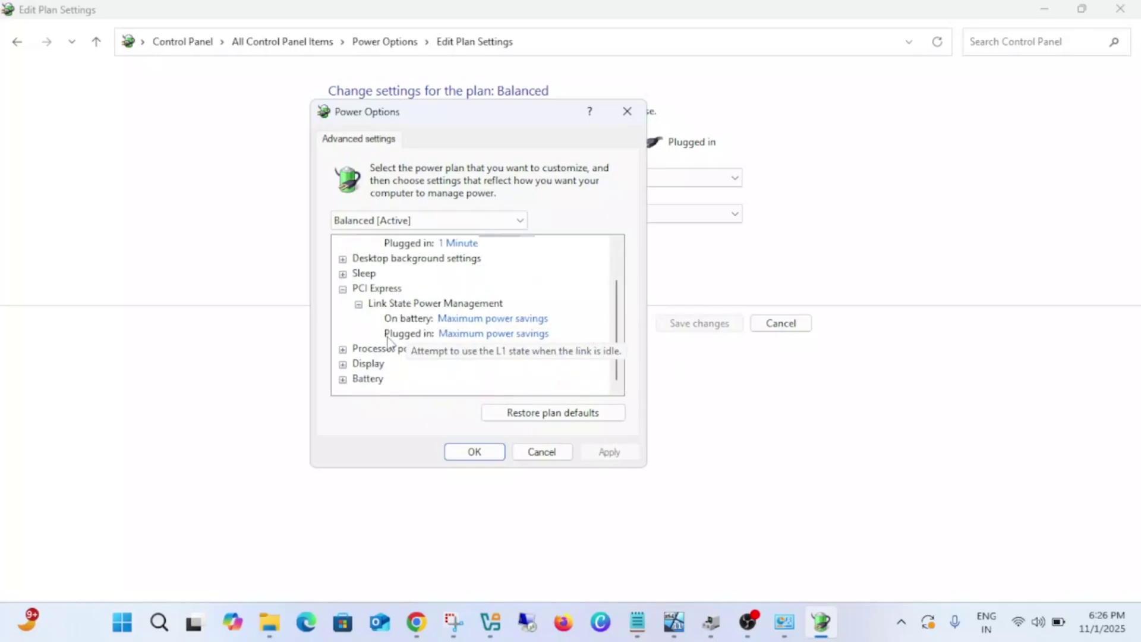
pyautogui.scroll(1, 376, 344)
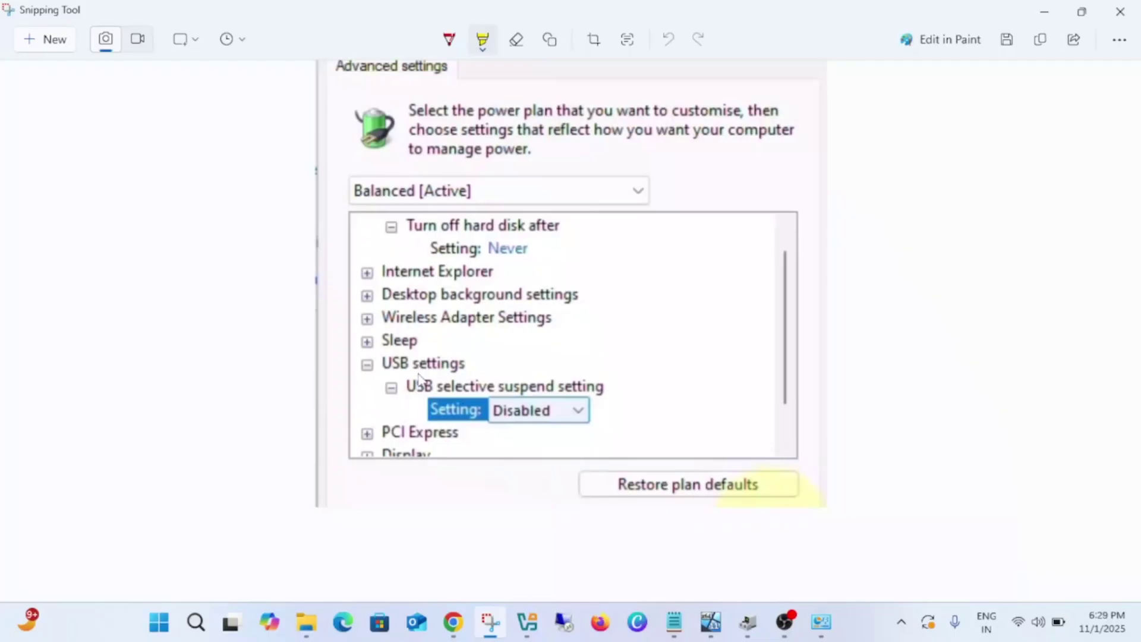
# Step: Highlight 'USB settings', 'USB selective suspend setting' and 'Setting: Disabled' in yellow on the screenshot
pyautogui.moveTo(382, 364); pyautogui.dragTo(469, 364)
pyautogui.moveTo(412, 389); pyautogui.dragTo(602, 392)
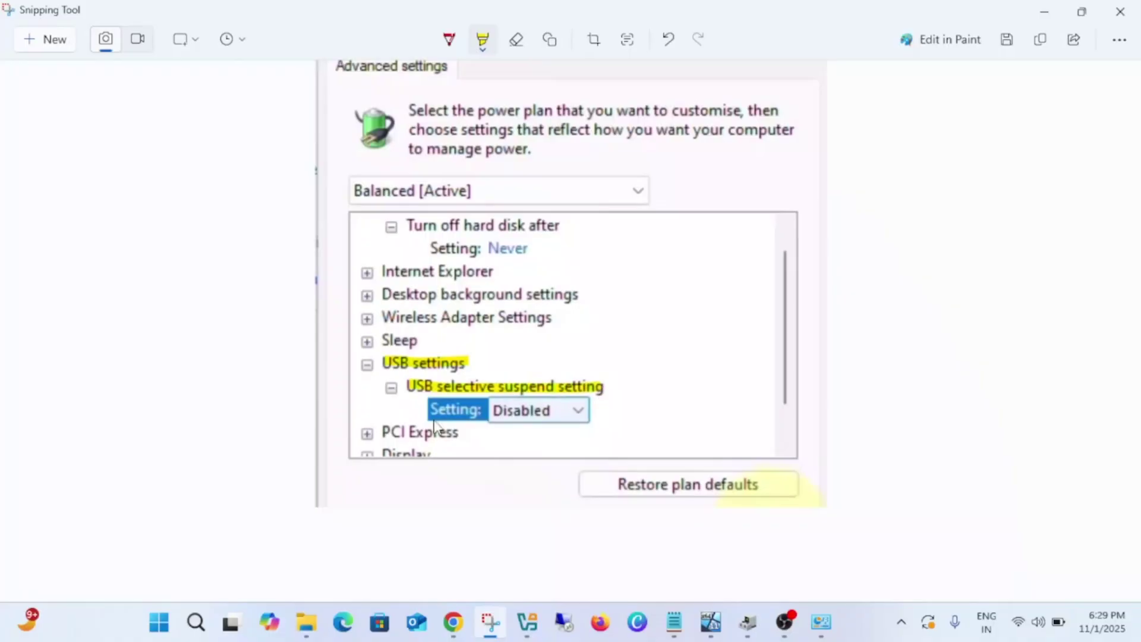
pyautogui.moveTo(433, 410)
pyautogui.mouseDown()
pyautogui.moveTo(587, 413)
pyautogui.moveTo(491, 408)
pyautogui.mouseUp()
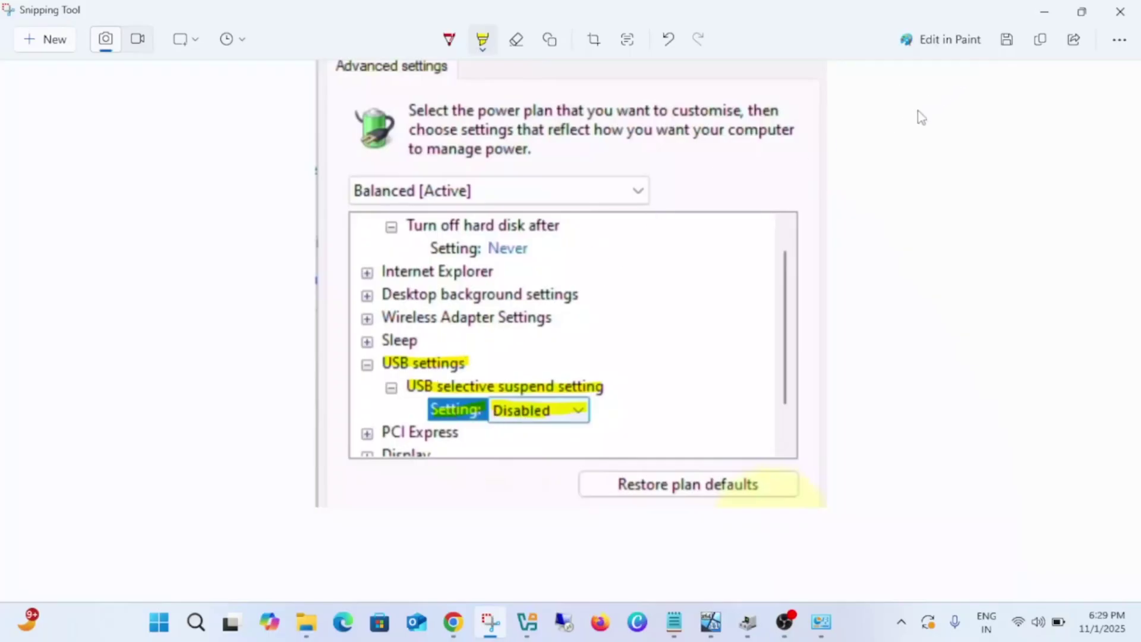
# Step: Close the Edit Plan Settings window and launch Device Manager by searching 'devi'
pyautogui.click(1044, 12)
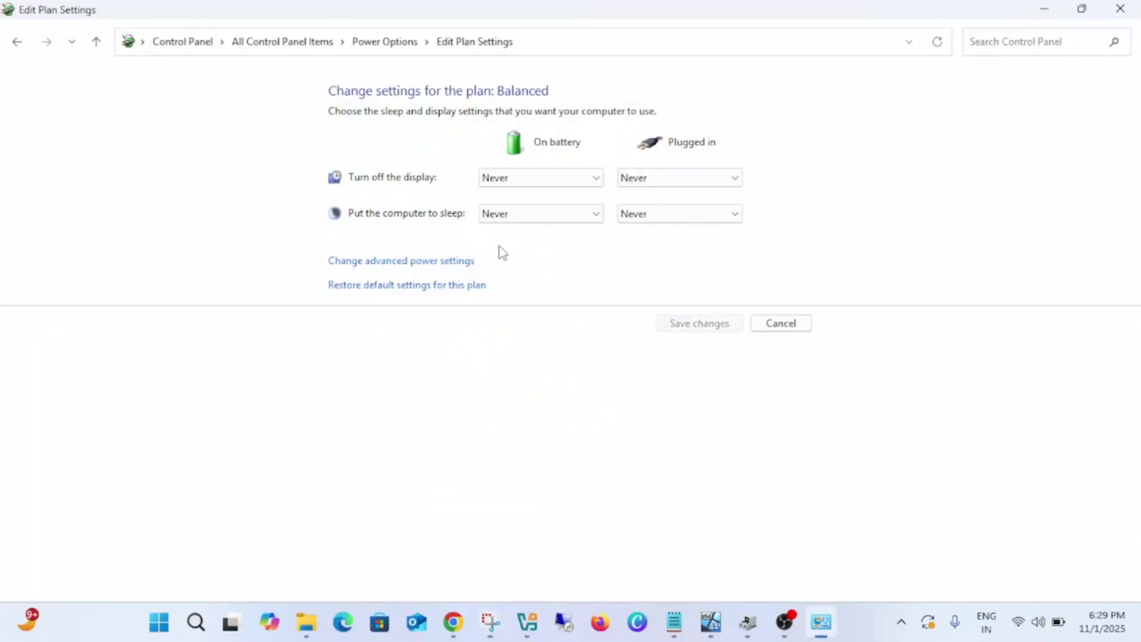
pyautogui.click(1120, 8)
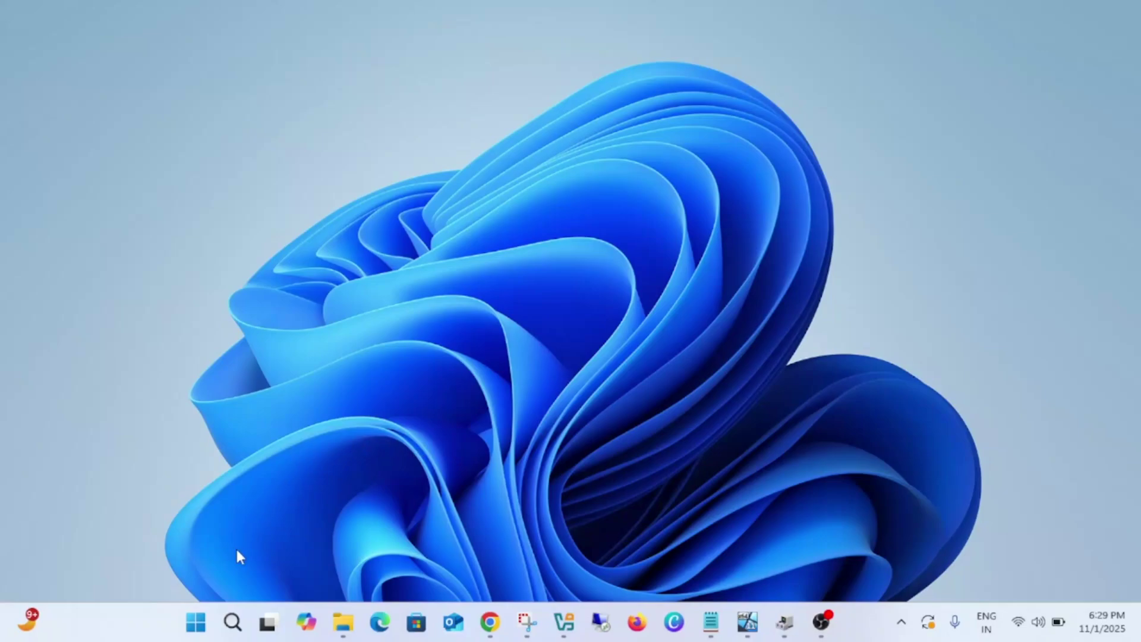
pyautogui.click(232, 622)
pyautogui.write('d')
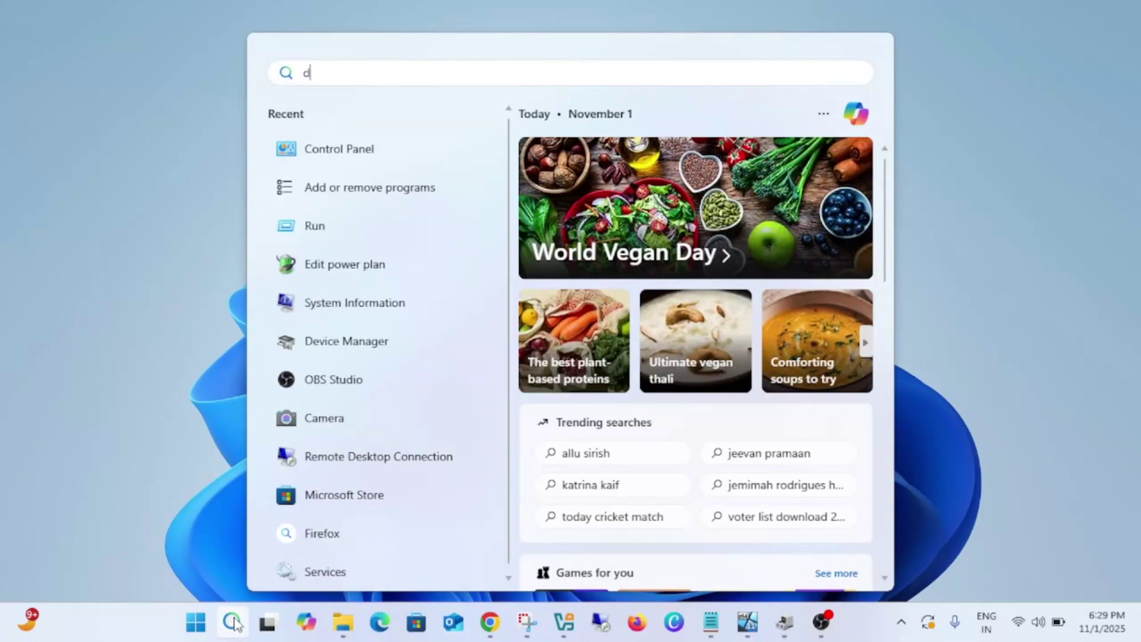
pyautogui.write('evi')
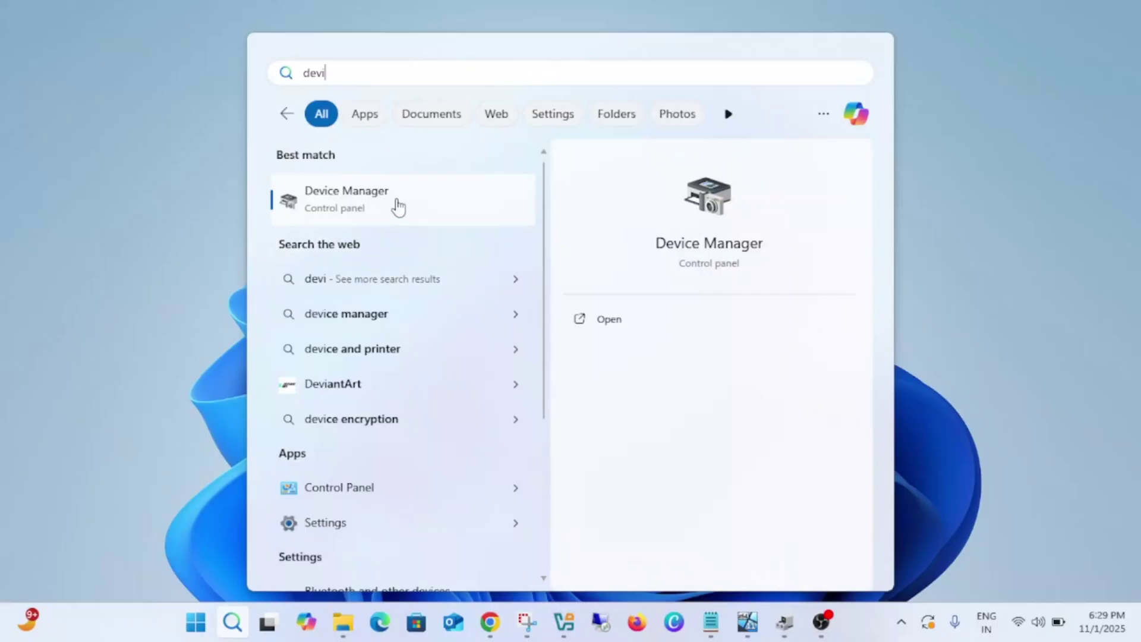
pyautogui.click(398, 207)
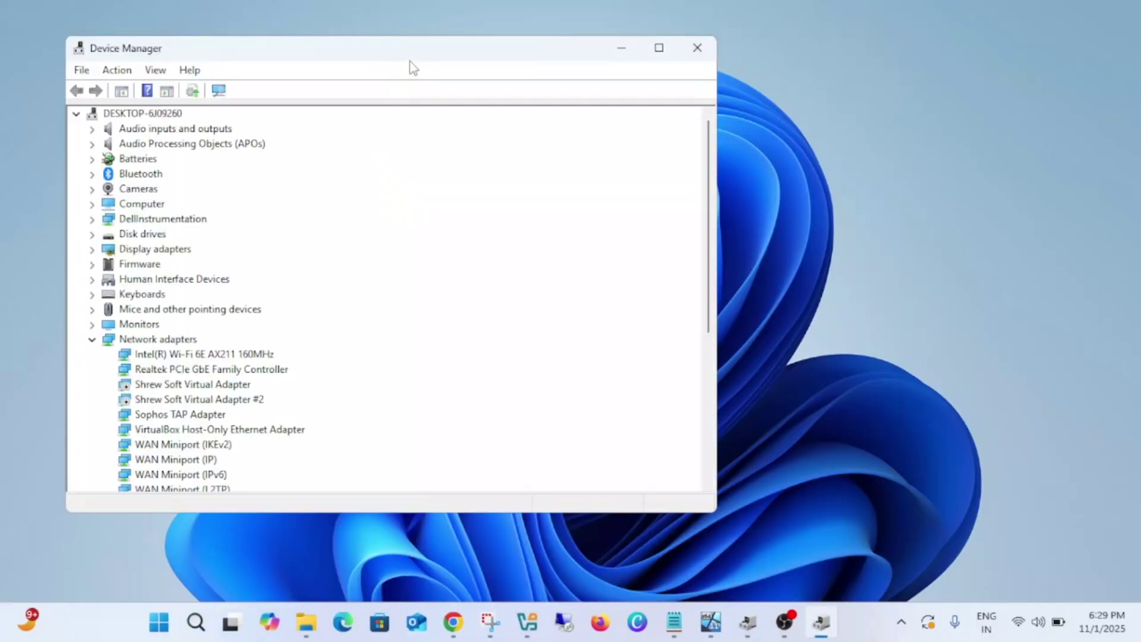
# Step: Collapse Network adapters, expand Universal Serial Bus controllers and maximize Device Manager
pyautogui.moveTo(415, 56); pyautogui.dragTo(480, 80)
pyautogui.click(157, 364)
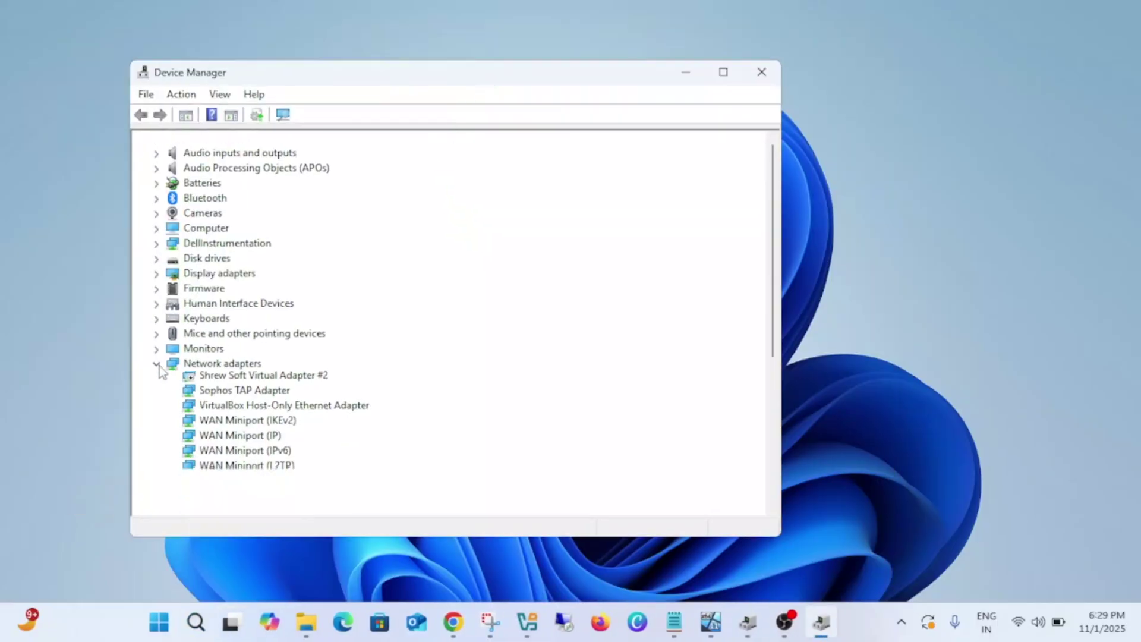
pyautogui.scroll(-2, 226, 428)
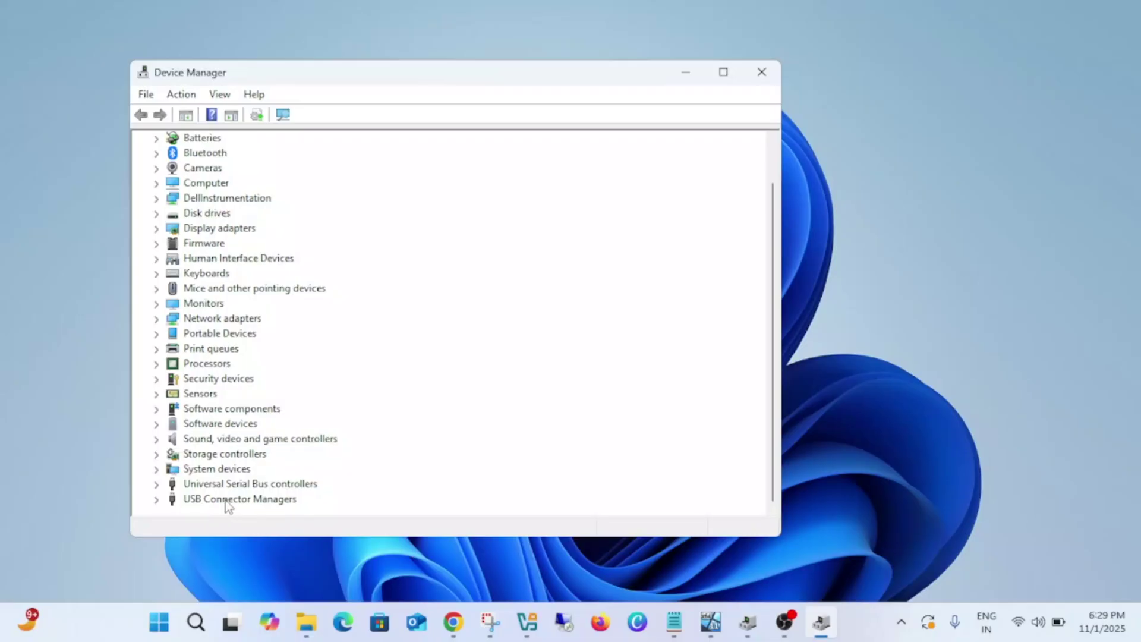
pyautogui.doubleClick(208, 485)
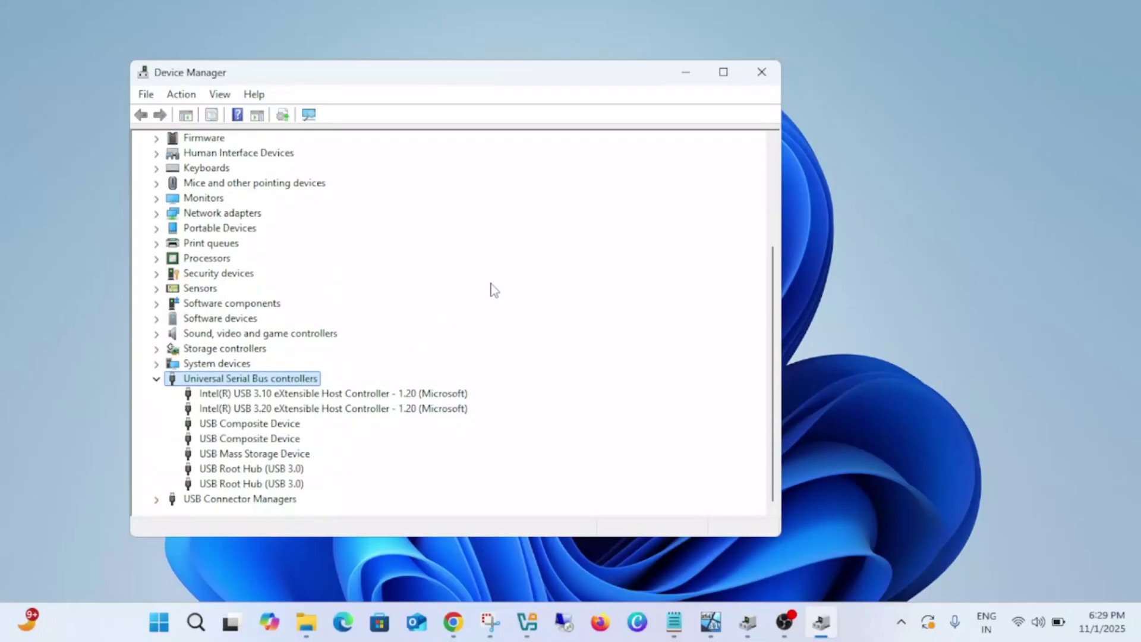
pyautogui.click(734, 78)
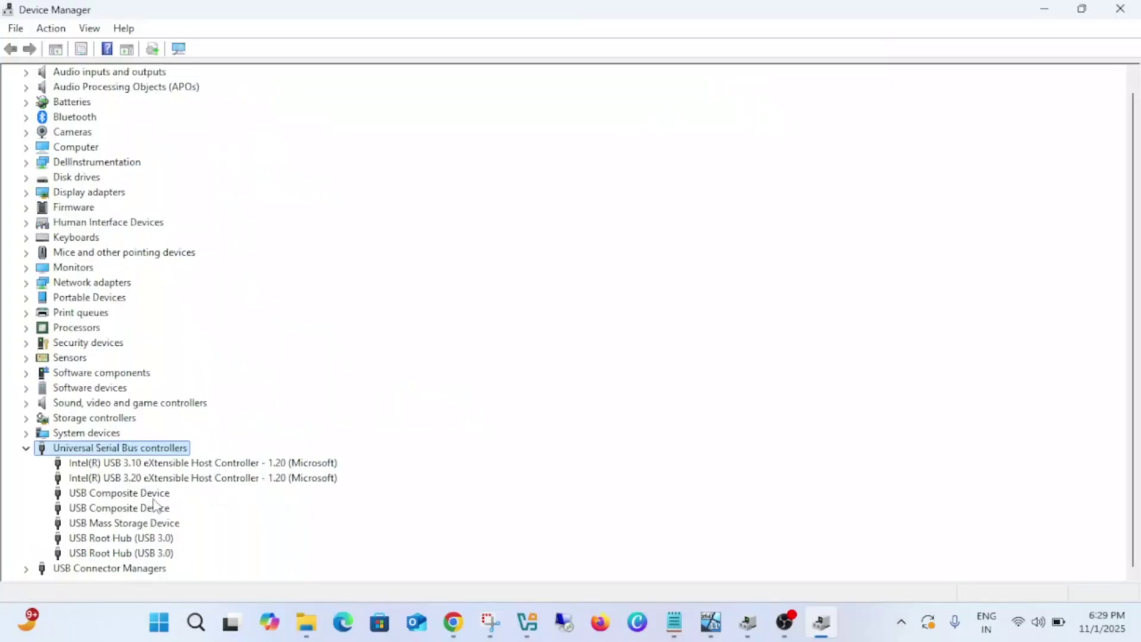
# Step: Untick 'Allow the computer to turn off this device to save power' on the first USB Root Hub (USB 3.0)
pyautogui.click(154, 540)
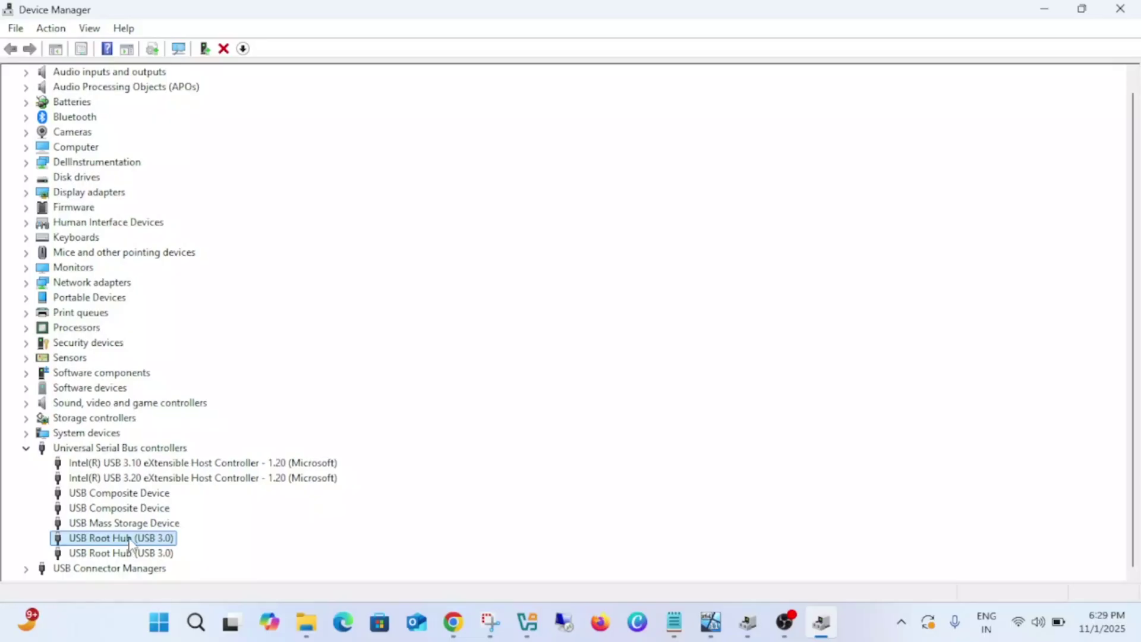
pyautogui.rightClick(129, 543)
pyautogui.click(214, 527)
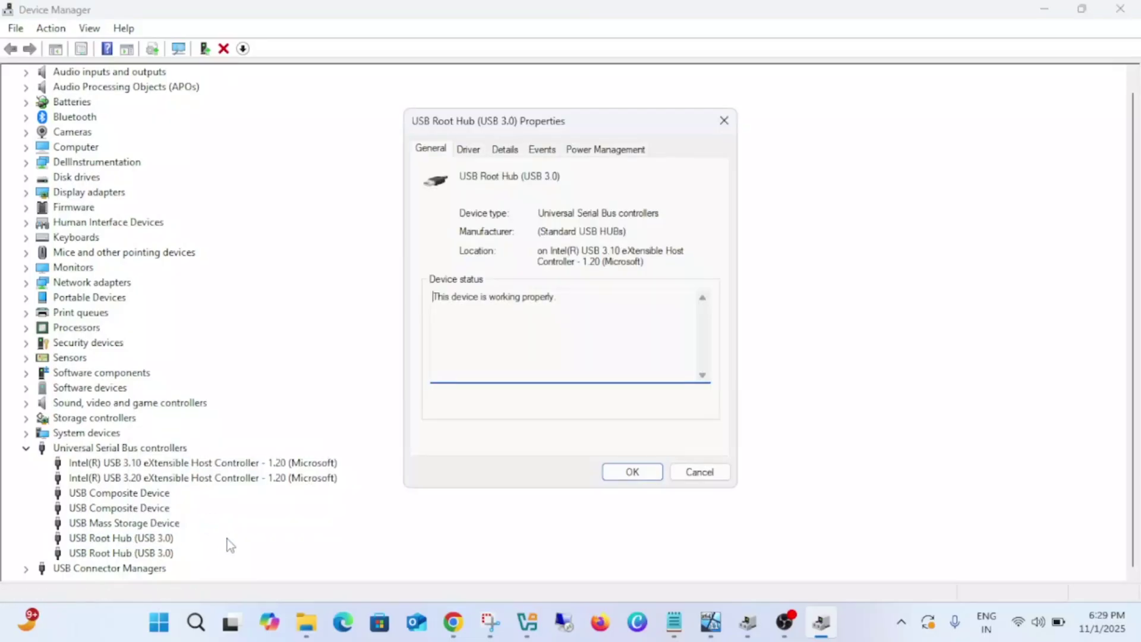
pyautogui.click(611, 153)
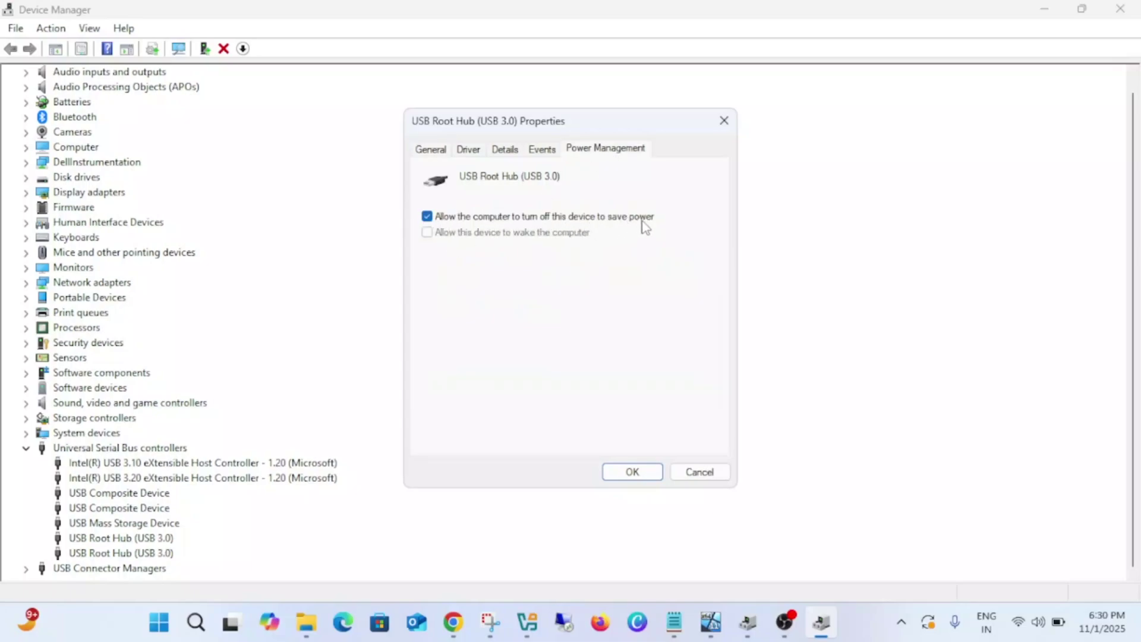
pyautogui.click(453, 220)
pyautogui.click(632, 472)
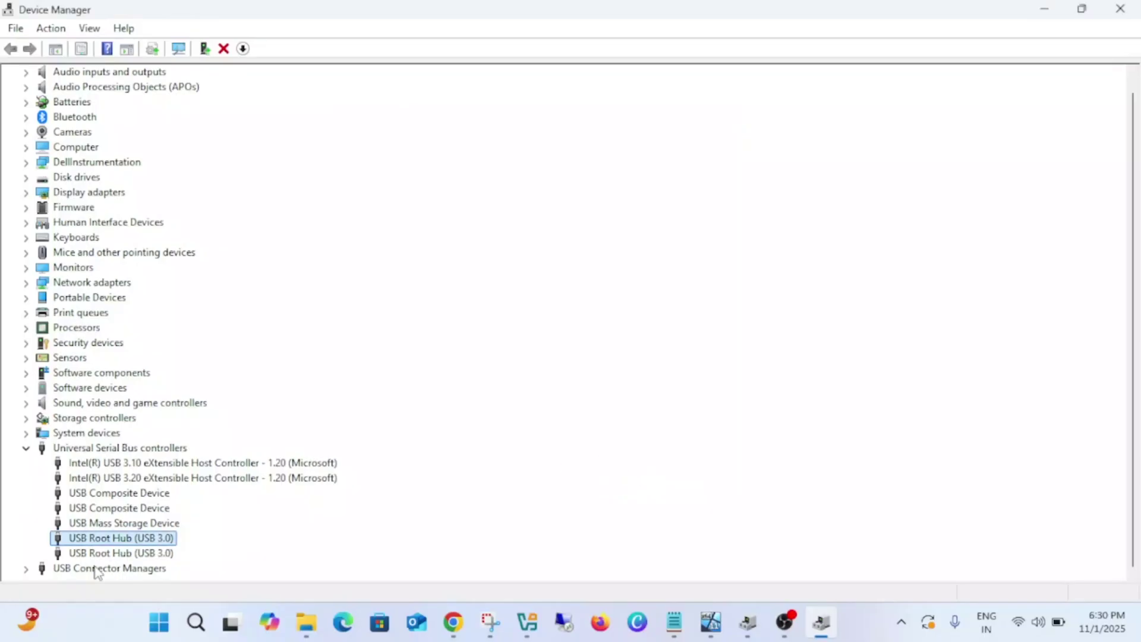
# Step: Untick the same power-saving option on the second USB Root Hub (USB 3.0)
pyautogui.rightClick(126, 557)
pyautogui.click(178, 538)
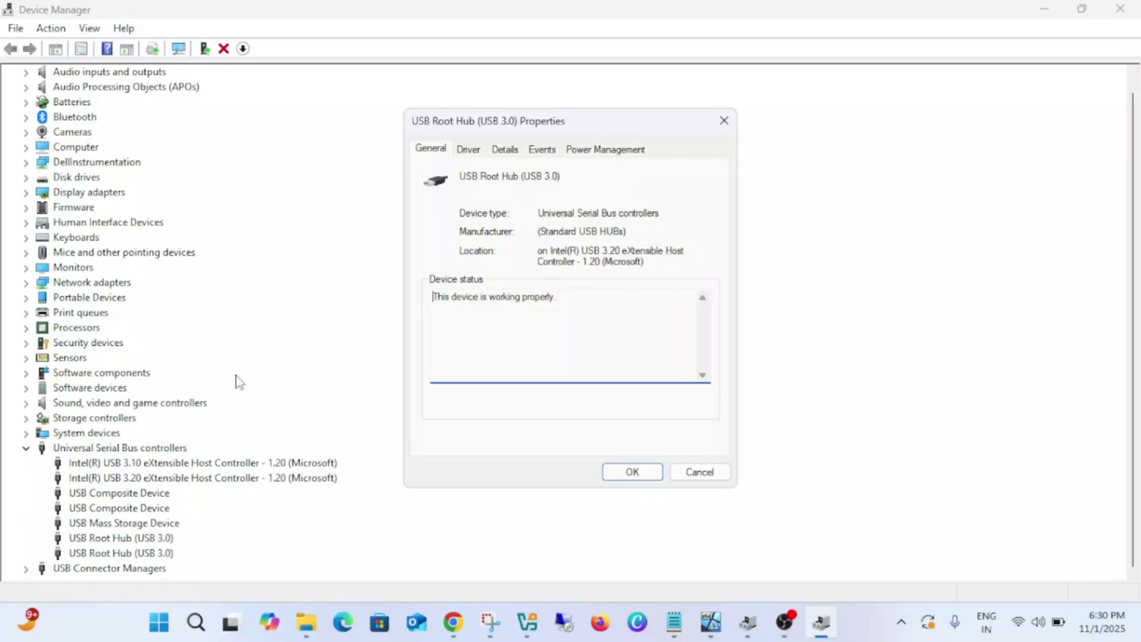
pyautogui.click(600, 153)
pyautogui.click(454, 219)
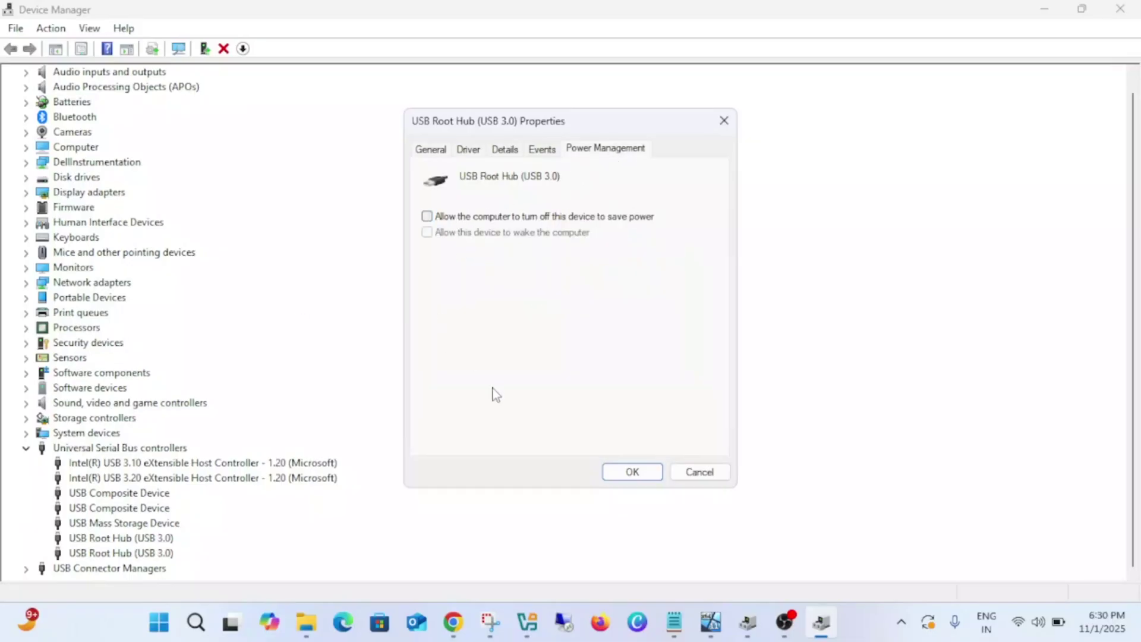
pyautogui.click(634, 474)
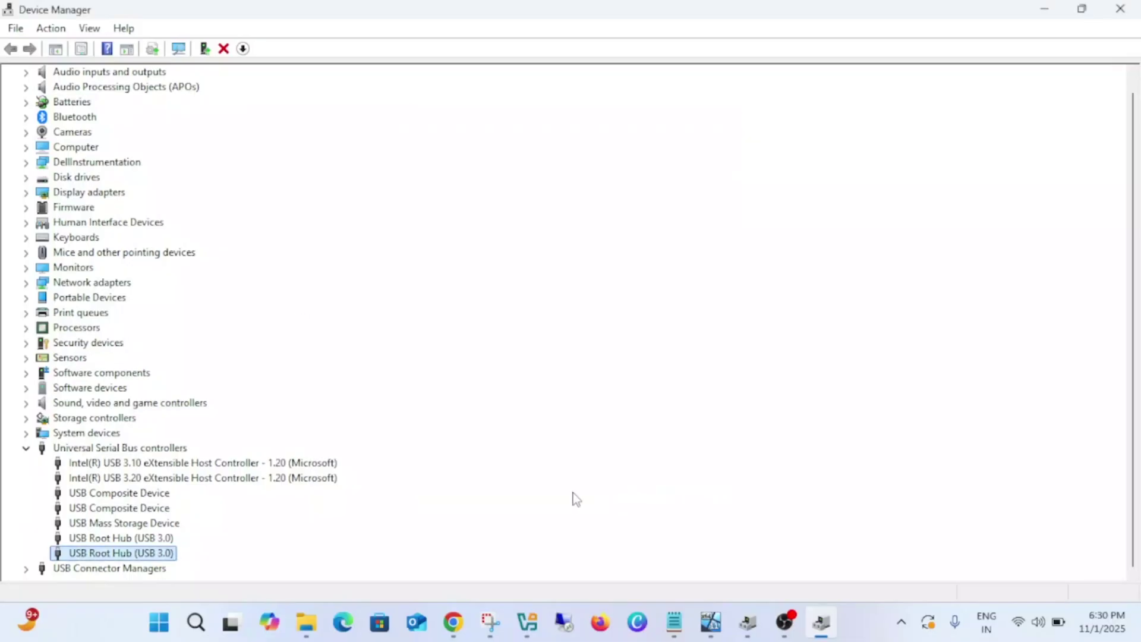
# Step: Disable the second USB Root Hub (USB 3.0), confirming Yes, then enable it again
pyautogui.click(159, 538)
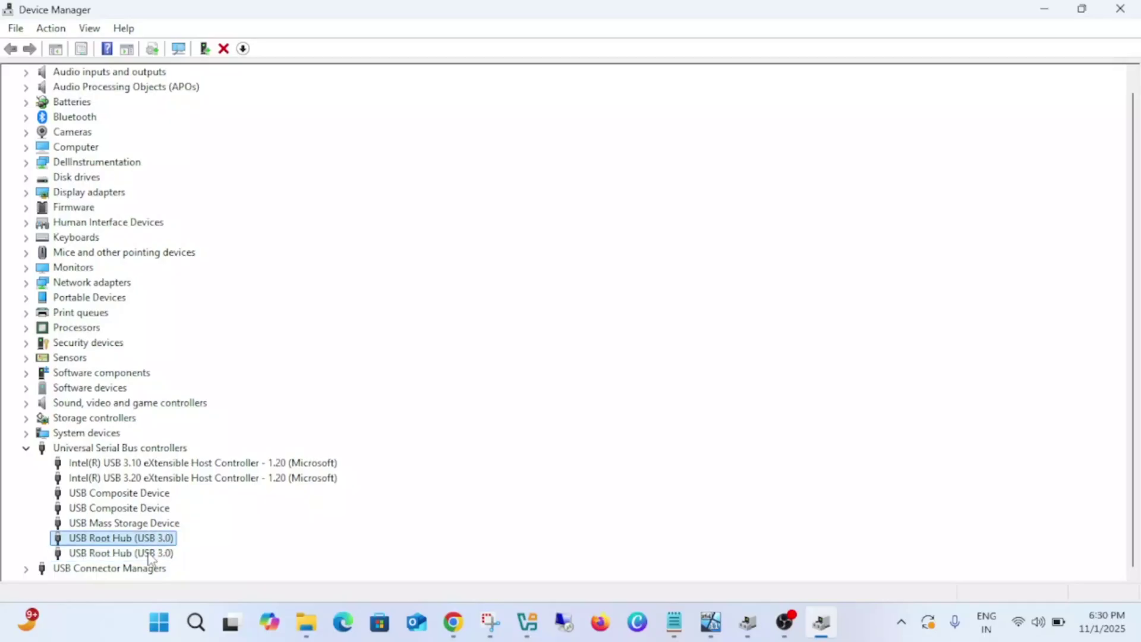
pyautogui.click(148, 557)
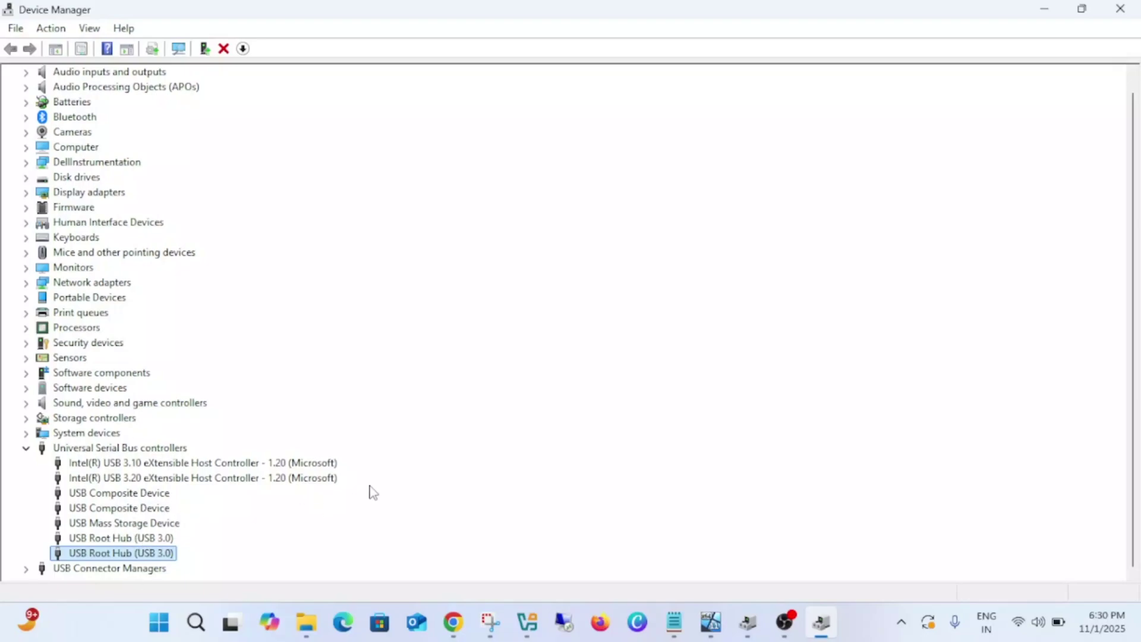
pyautogui.rightClick(133, 554)
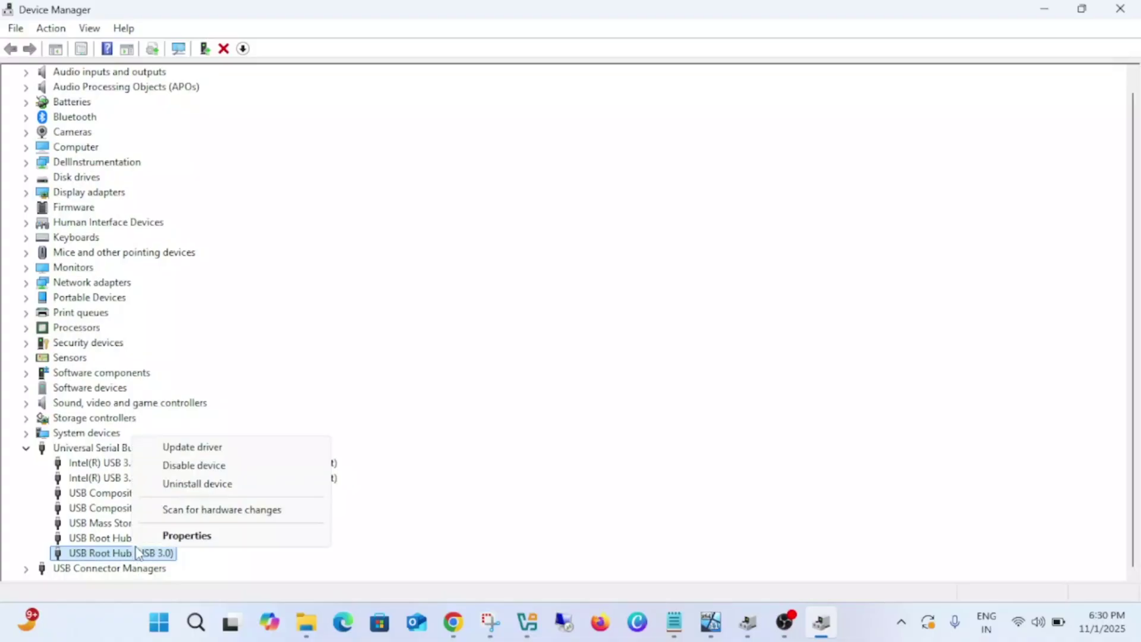
pyautogui.click(195, 466)
pyautogui.click(627, 326)
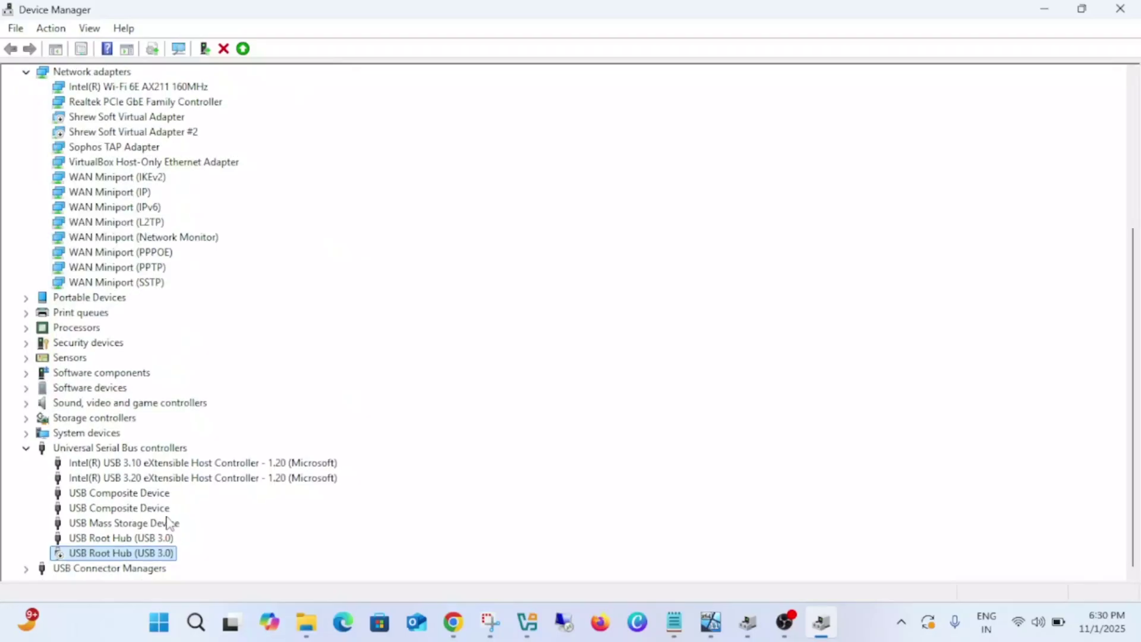
pyautogui.rightClick(107, 553)
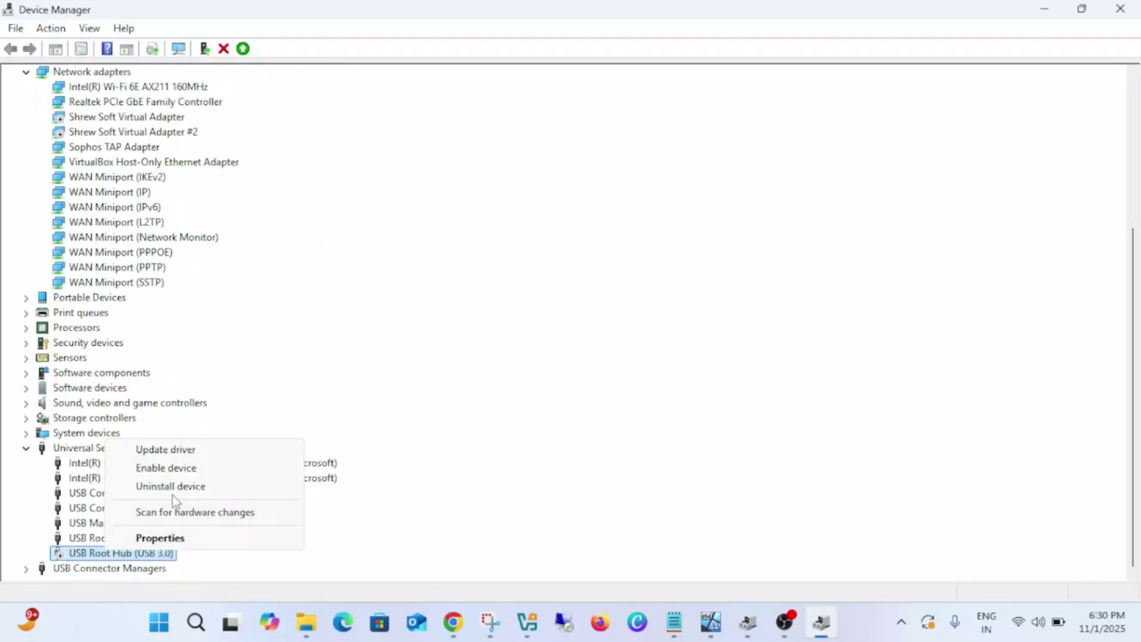
pyautogui.click(186, 468)
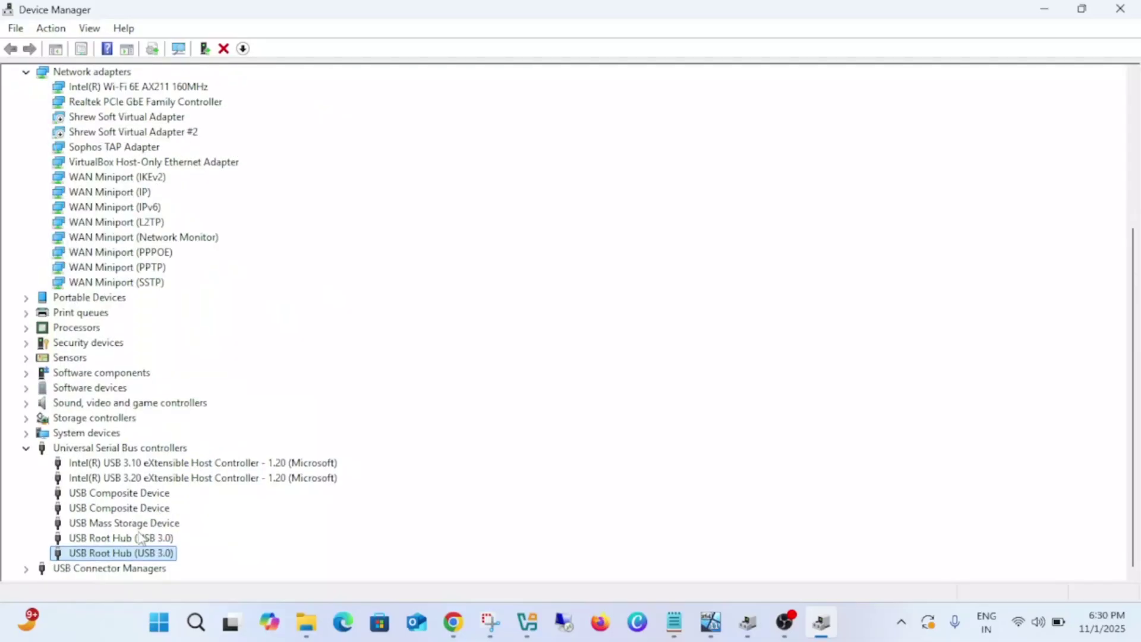
# Step: Search automatically and via Windows Update for a newer USB Root Hub driver; best is already installed
pyautogui.rightClick(134, 554)
pyautogui.click(209, 467)
pyautogui.click(498, 299)
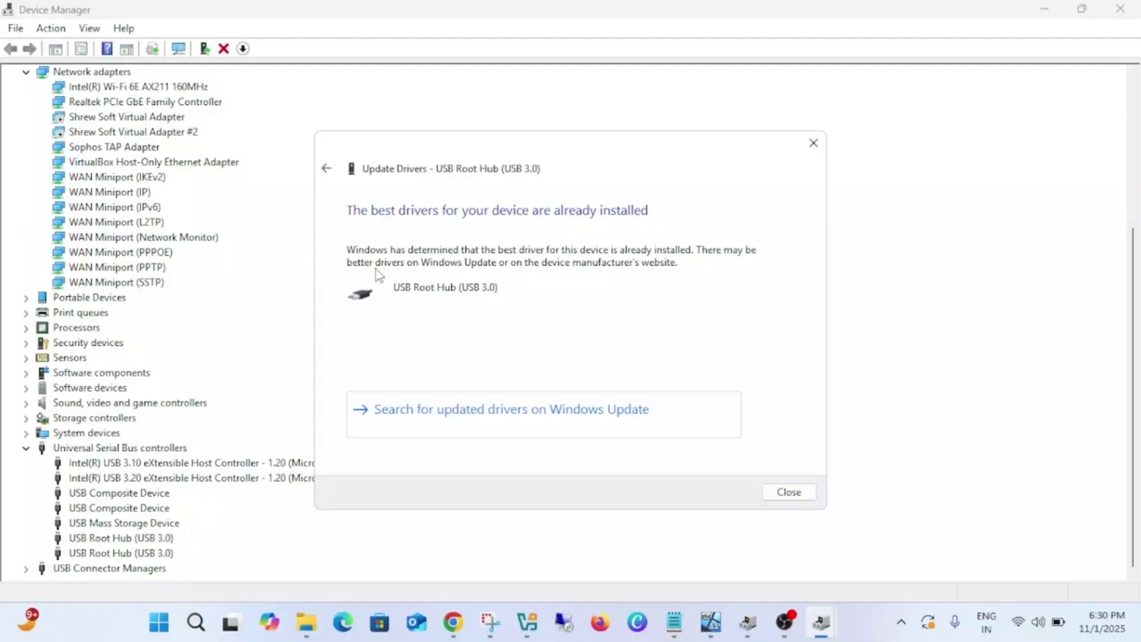
pyautogui.click(454, 416)
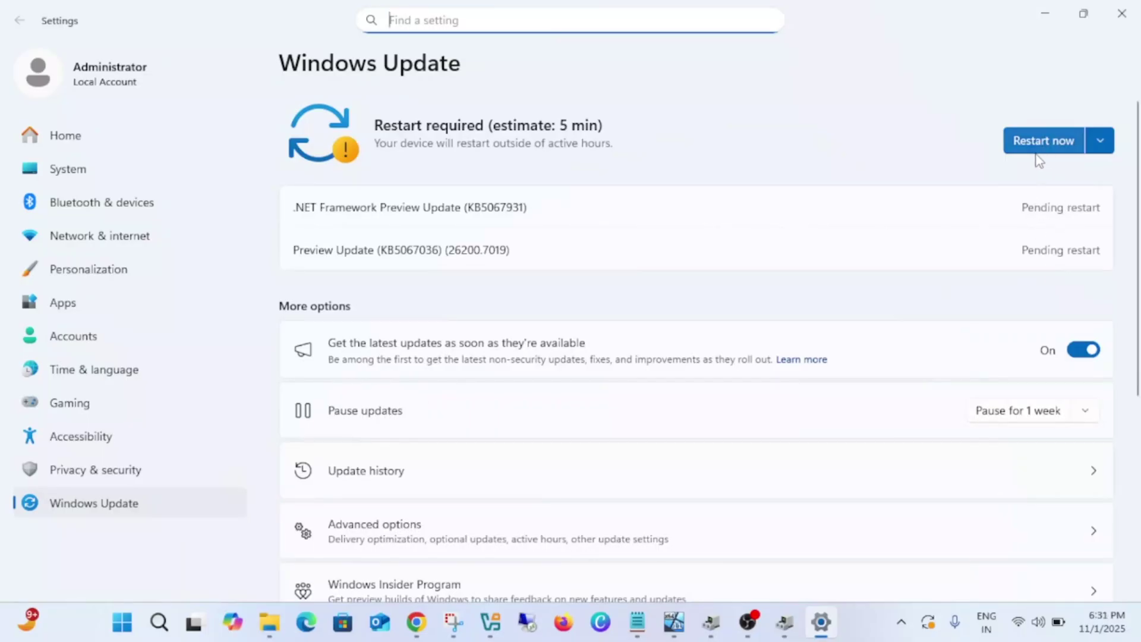
pyautogui.click(1044, 14)
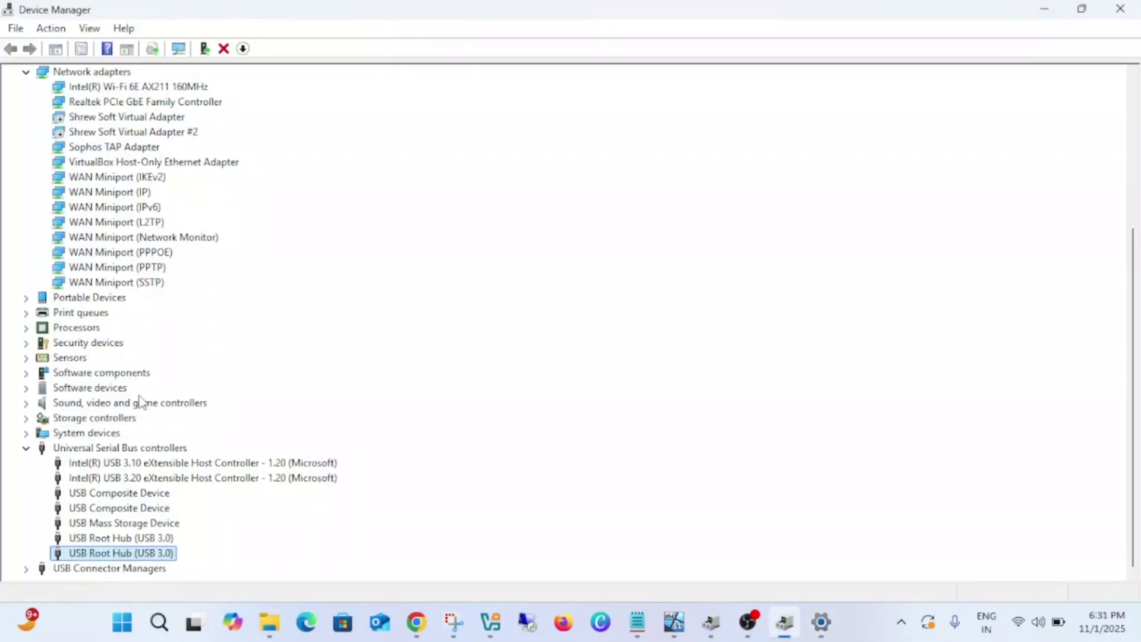
# Step: Collapse USB controllers, minimize Device Manager and launch Command Prompt as administrator
pyautogui.click(37, 452)
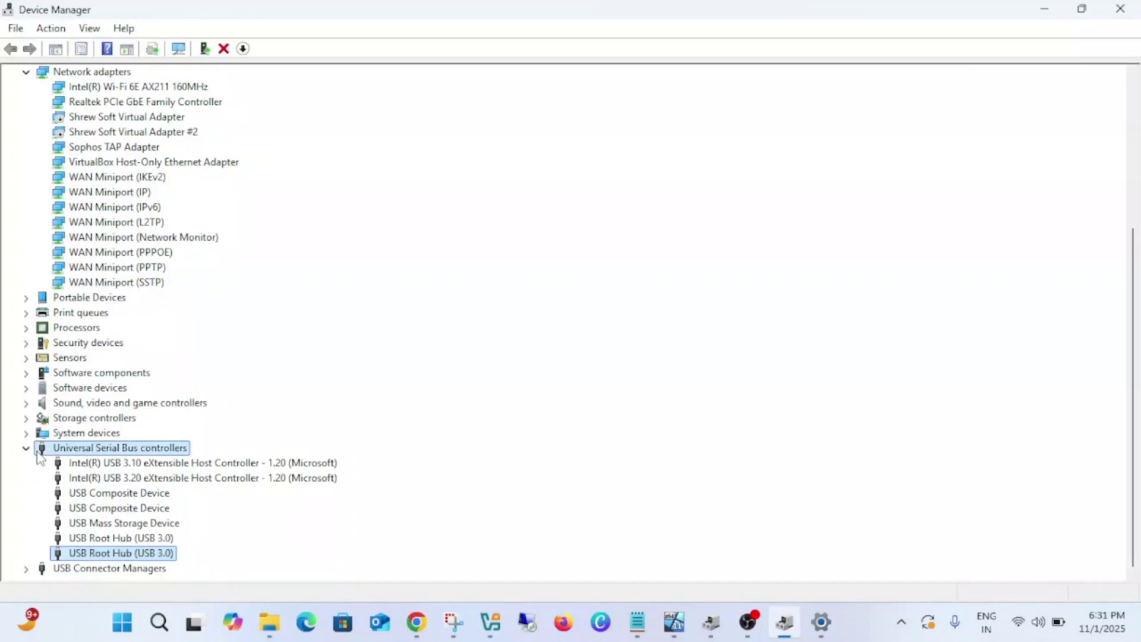
pyautogui.click(26, 449)
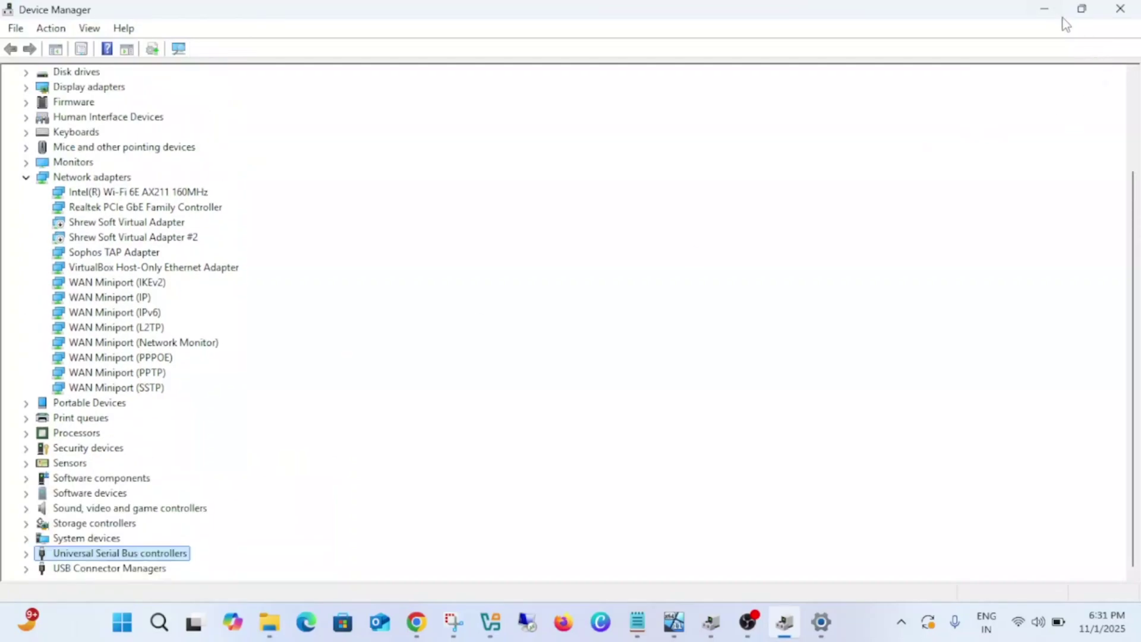
pyautogui.click(1044, 11)
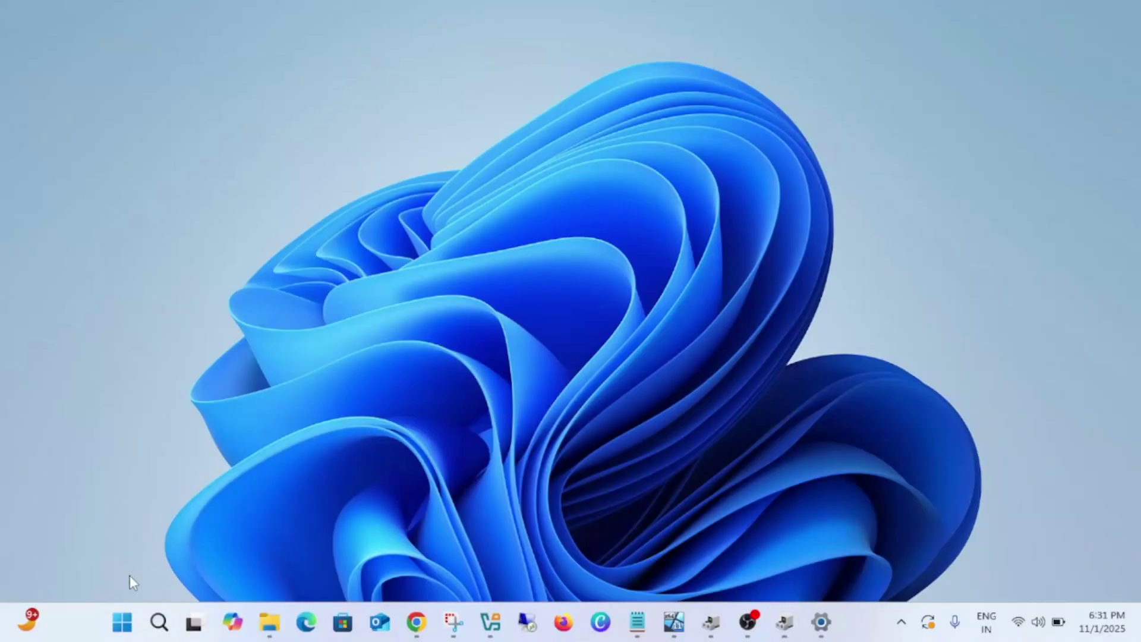
pyautogui.click(157, 624)
pyautogui.write('cmd')
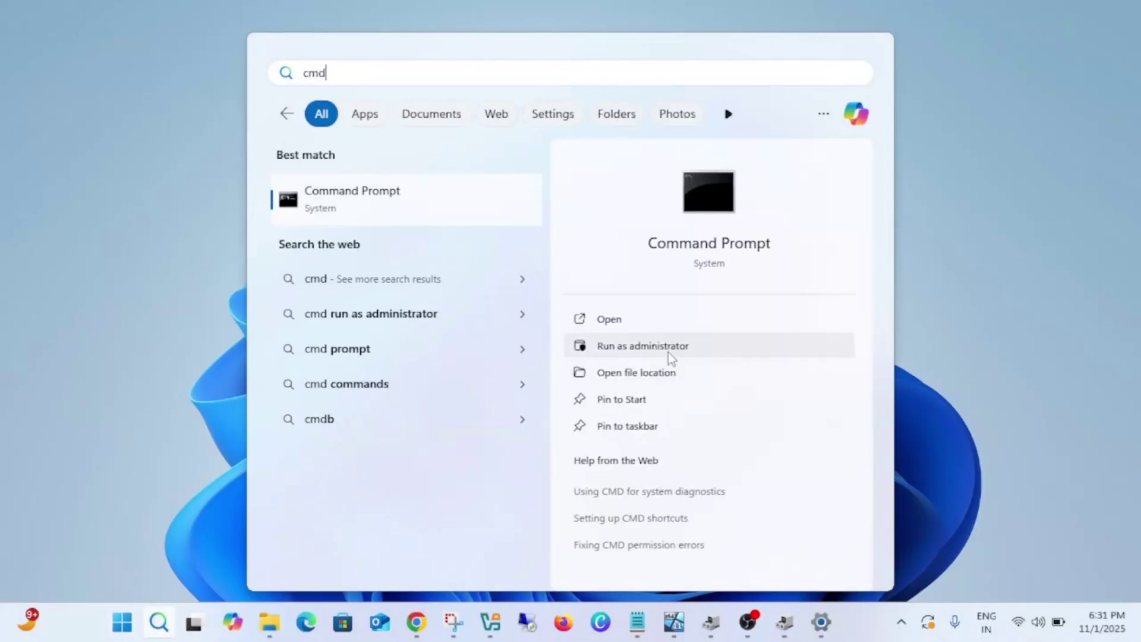
pyautogui.click(668, 351)
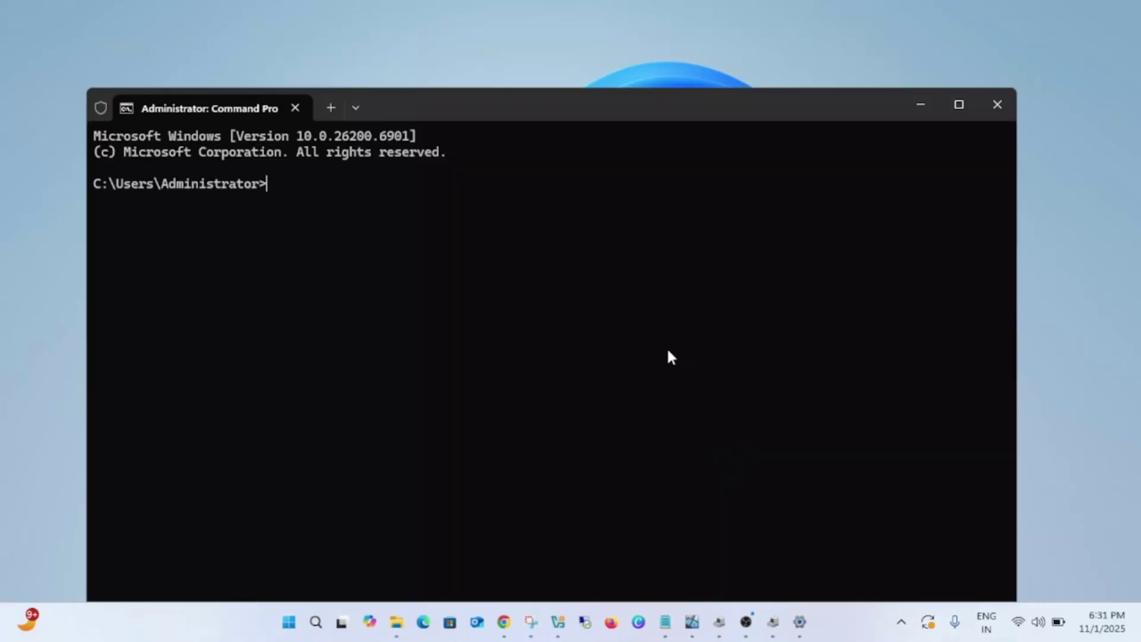
# Step: Run sfc /scannow, mark its pending-repair reboot message, and bring up Start's restart options
pyautogui.write('sfc')
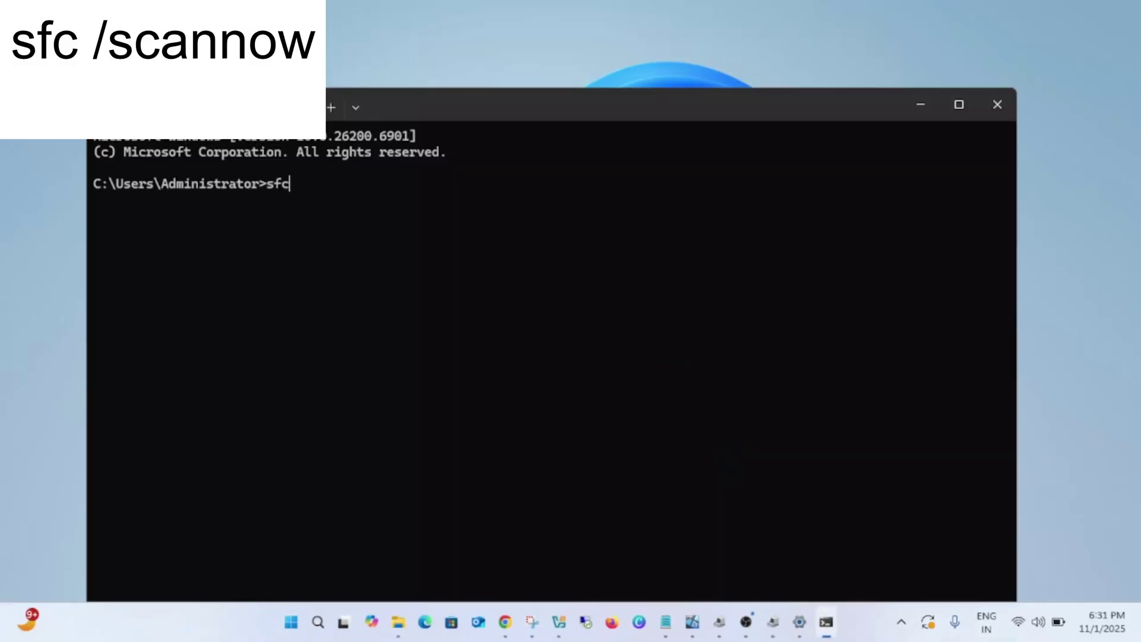
pyautogui.write(' /scannow')
pyautogui.press('Return')
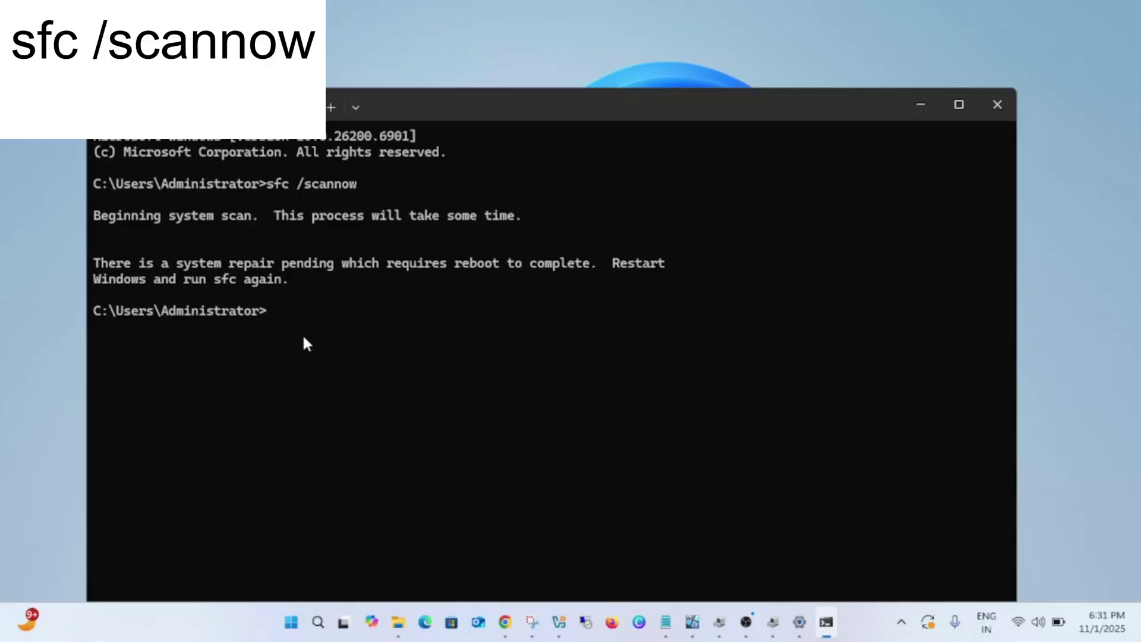
pyautogui.moveTo(116, 264); pyautogui.dragTo(646, 279)
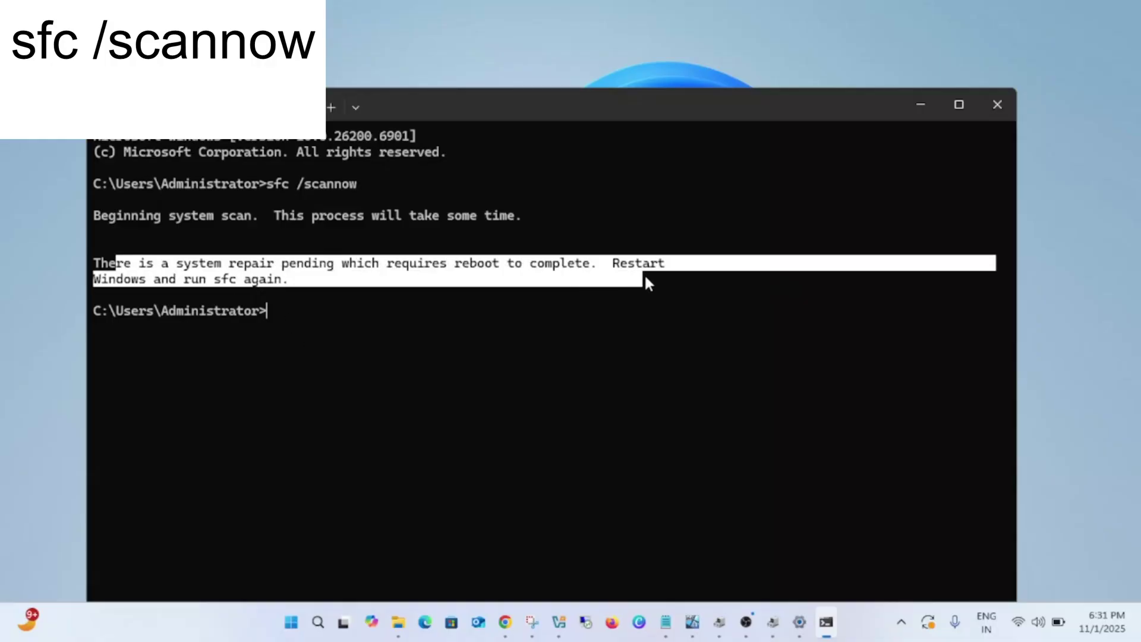
pyautogui.click(291, 618)
# Step: Dismiss the power options and Start menu without restarting, then close the Command Prompt window
pyautogui.click(778, 563)
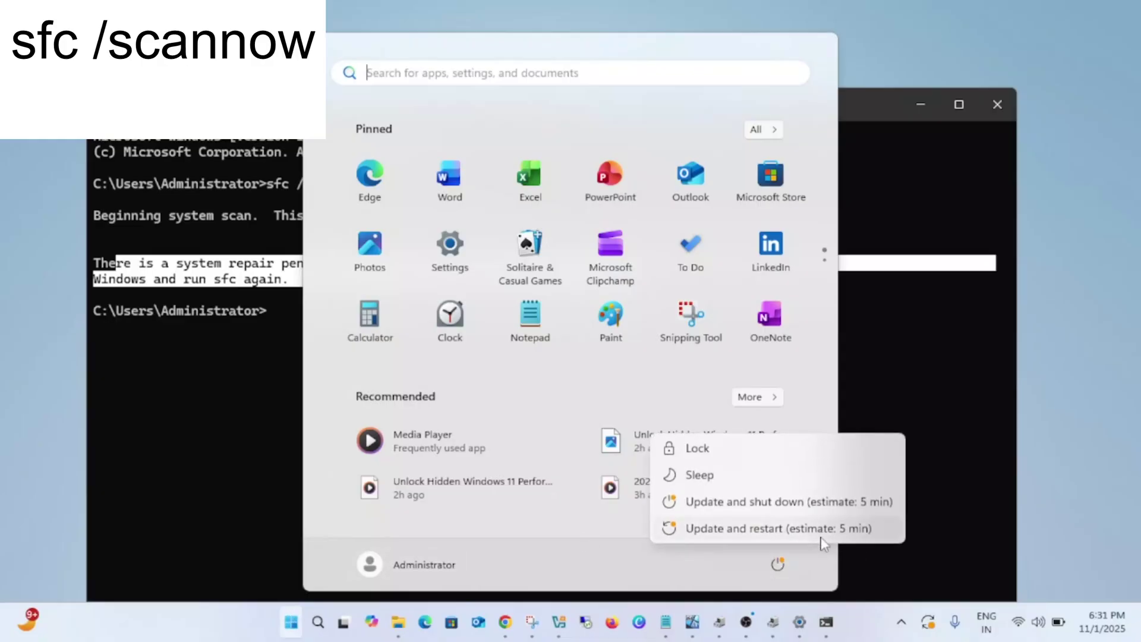
pyautogui.press('Escape')
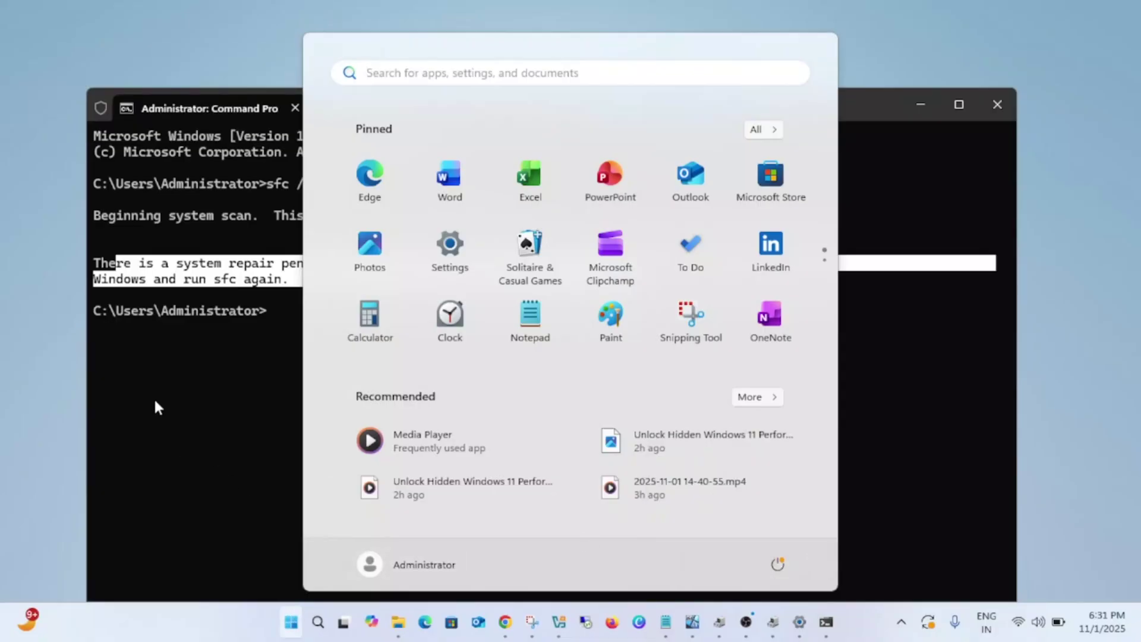
pyautogui.click(210, 355)
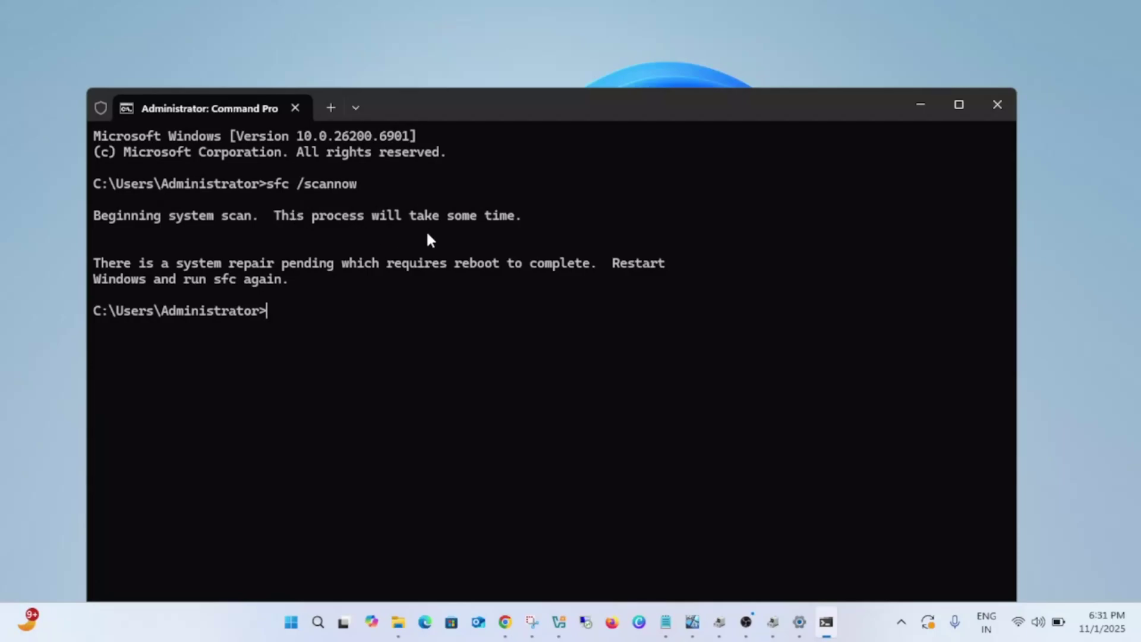
pyautogui.click(998, 106)
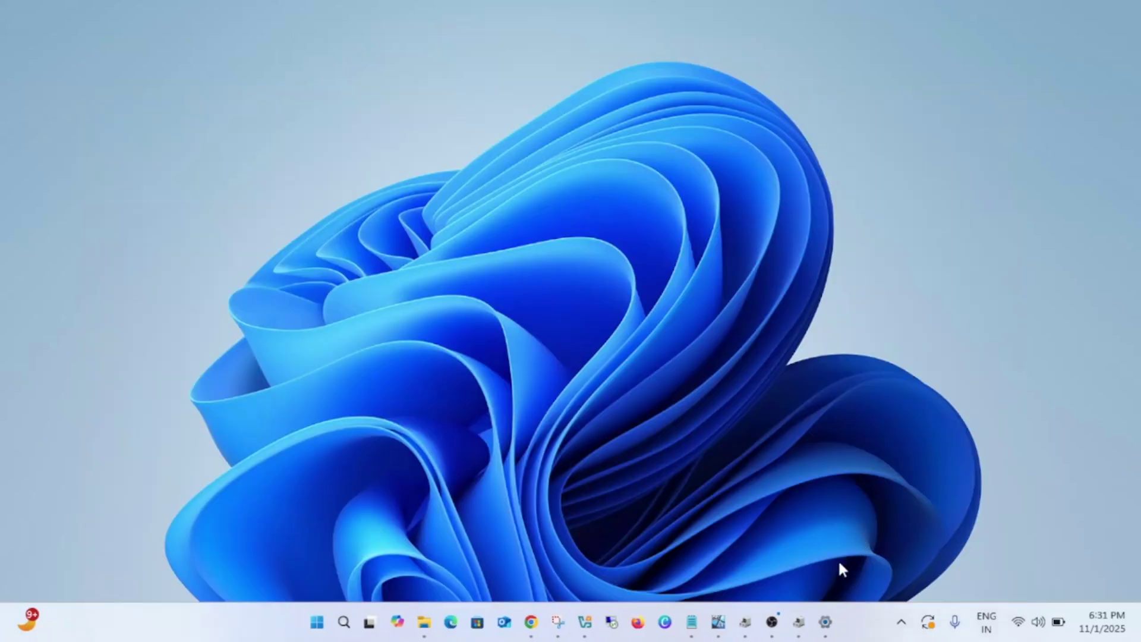
# Step: Confirm Windows Update lists two updates awaiting restart, close Settings, and refresh the desktop
pyautogui.click(825, 622)
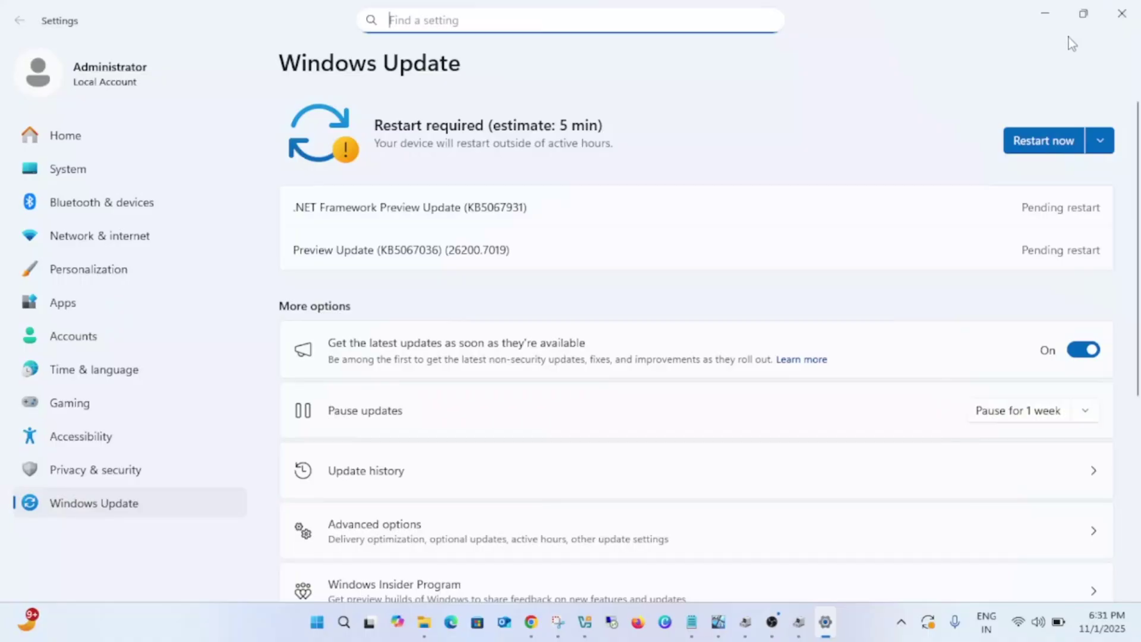
pyautogui.click(1123, 13)
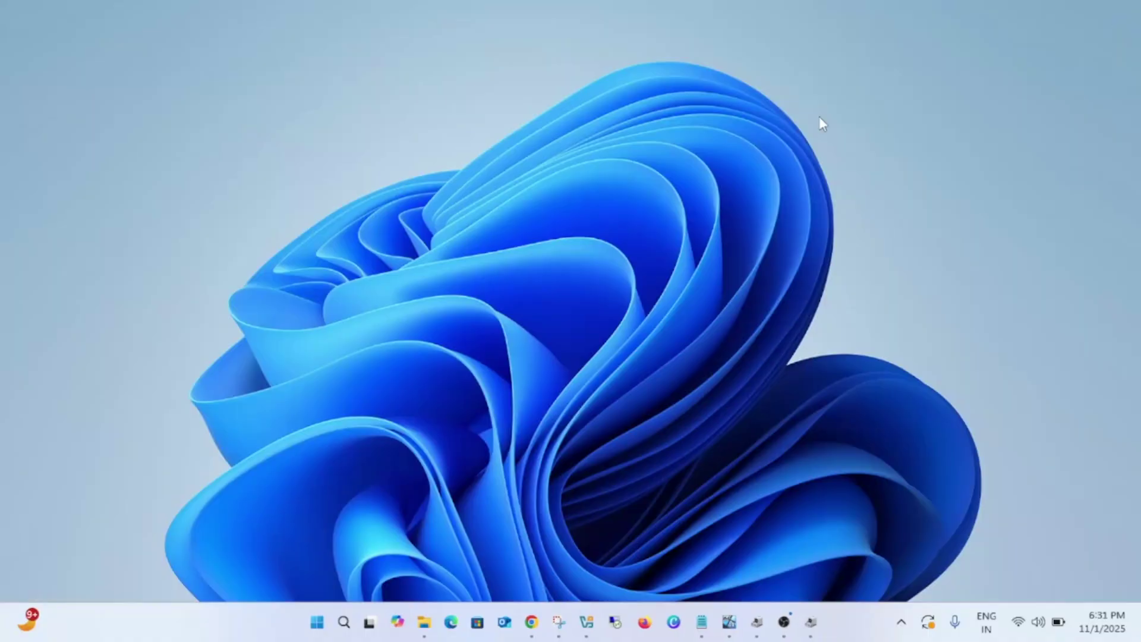
pyautogui.rightClick(415, 189)
pyautogui.click(489, 255)
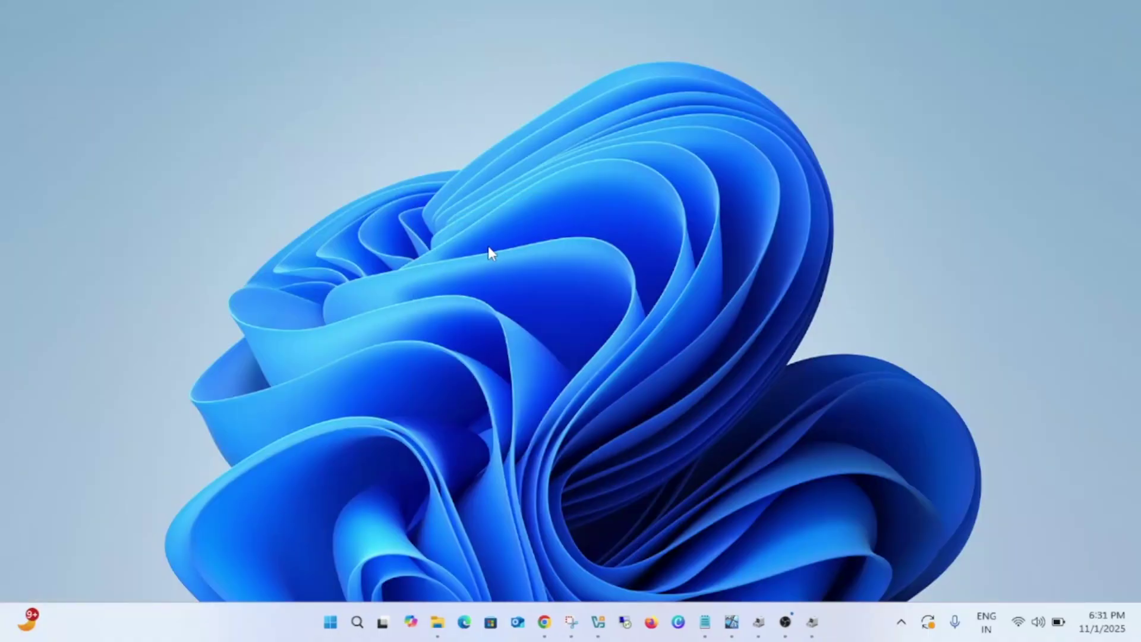